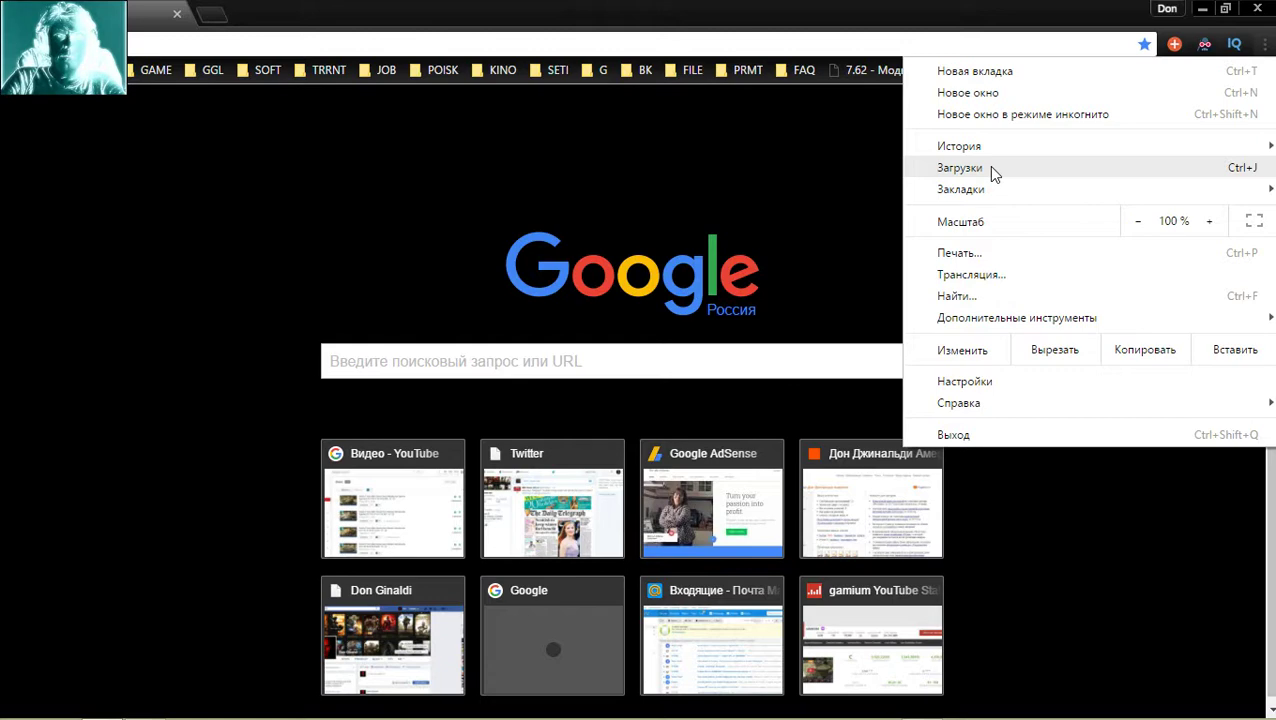
- Open the bookmark manager (Диспетчер закладок)
{"action": "mouse_move", "coordinate": [985, 191]}
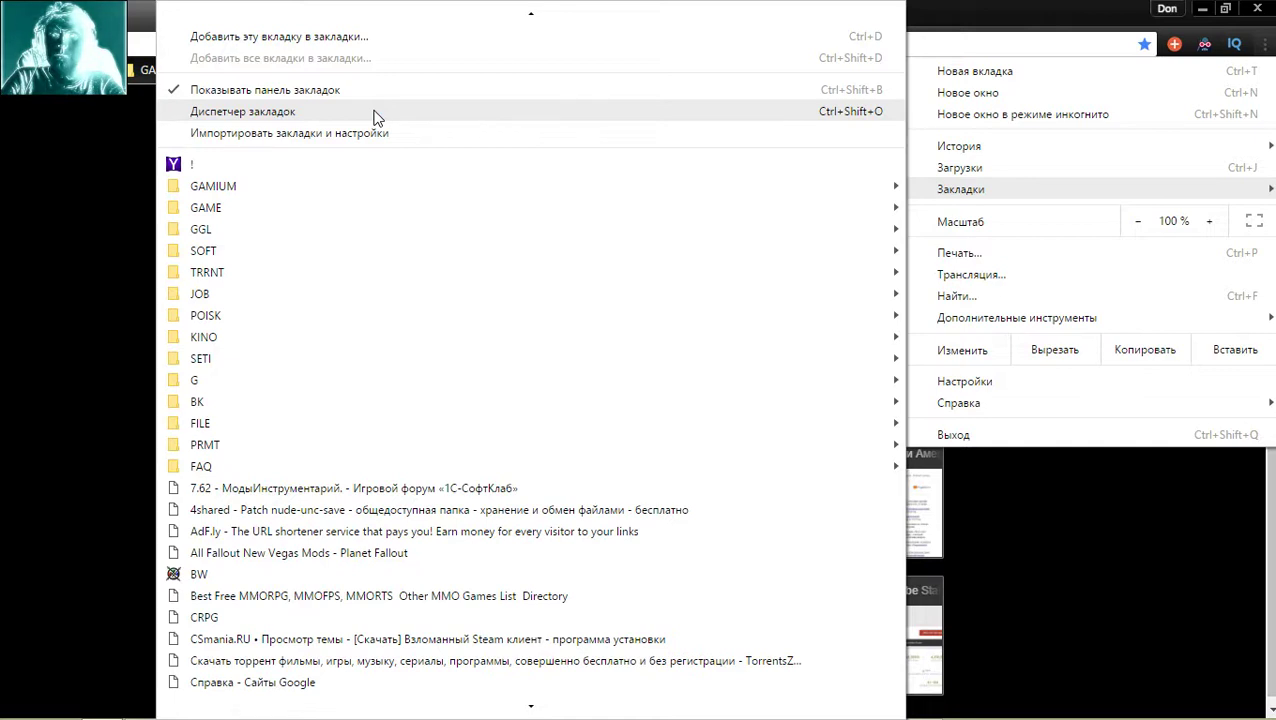
{"action": "left_click", "coordinate": [303, 115]}
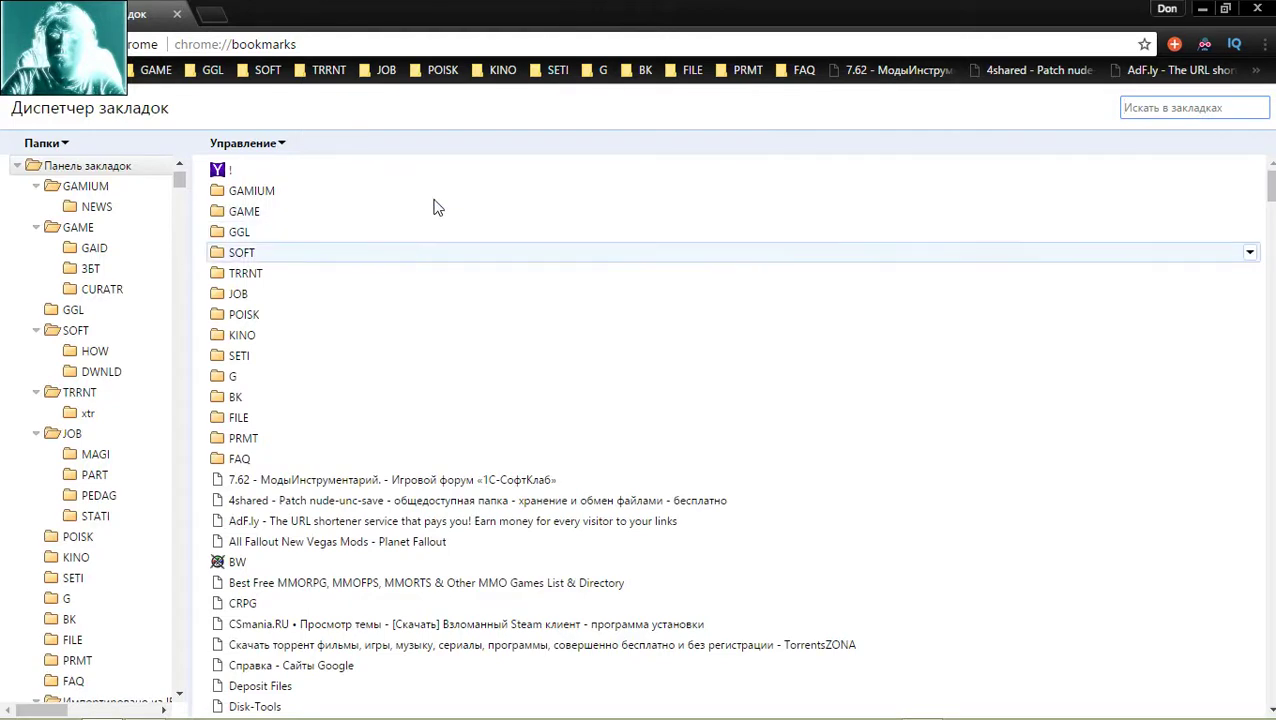
{"action": "right_click", "coordinate": [187, 145]}
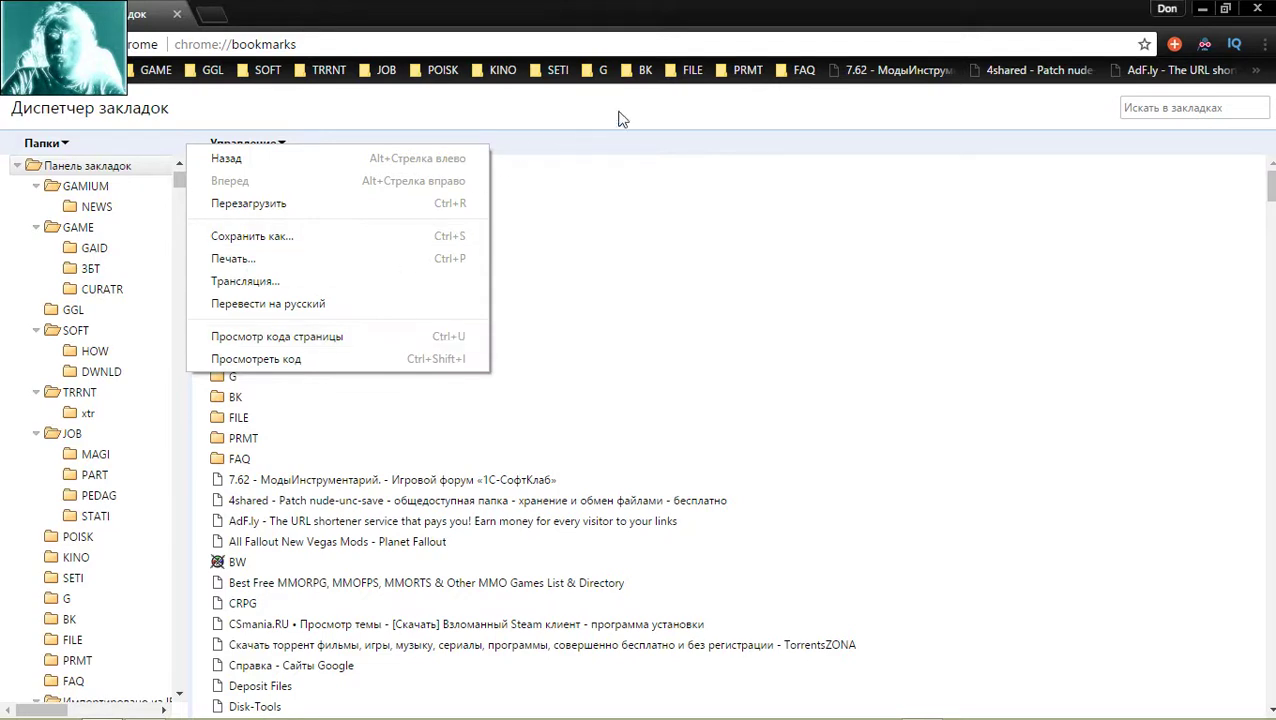
{"action": "right_click", "coordinate": [621, 141]}
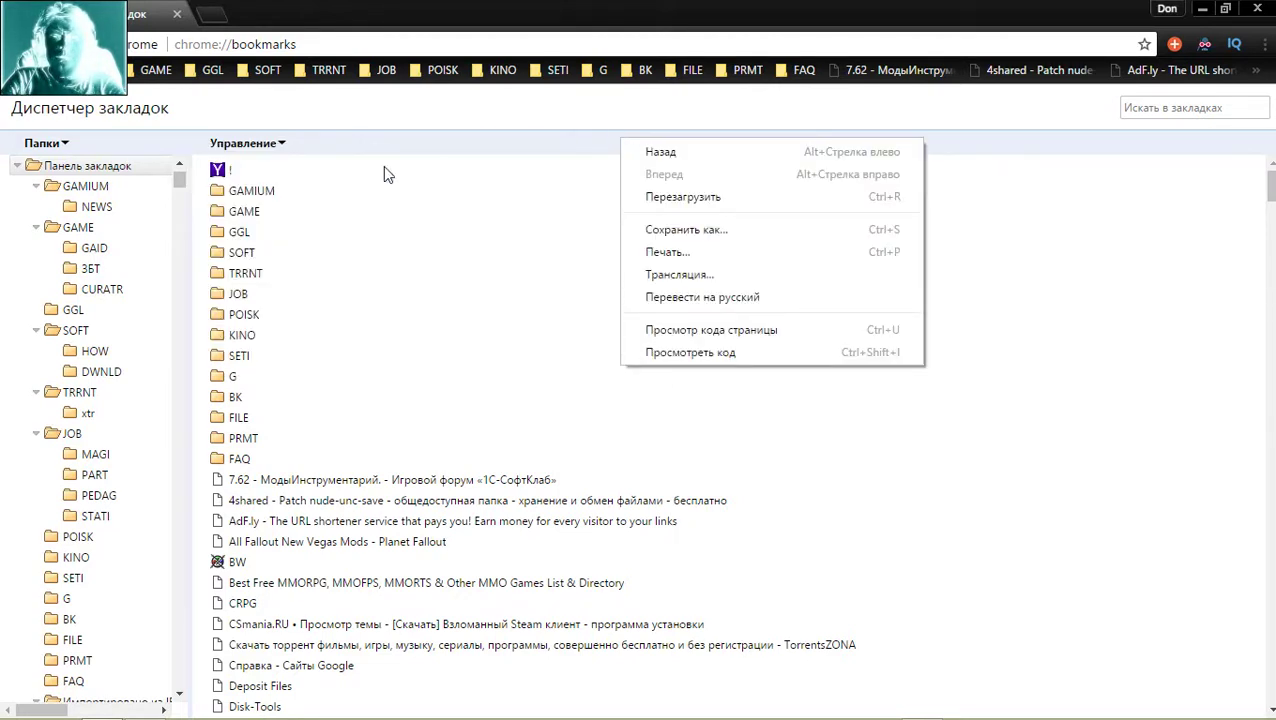
{"action": "right_click", "coordinate": [197, 352]}
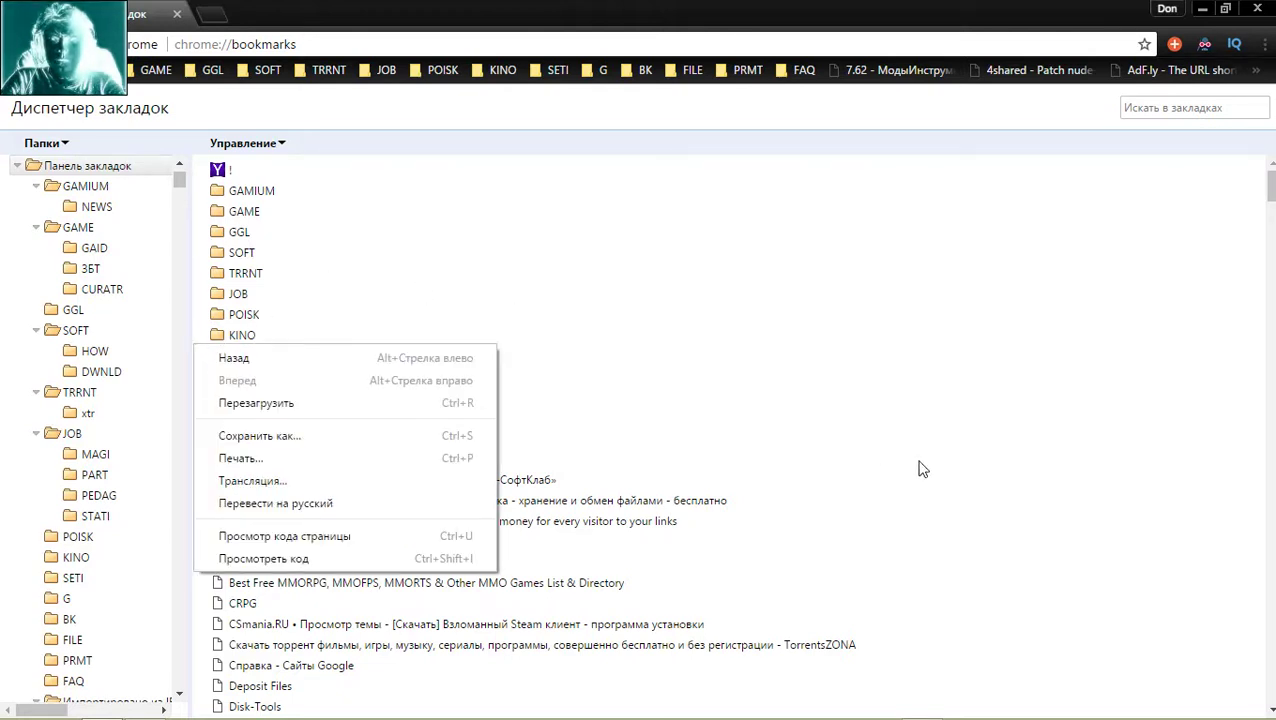
{"action": "right_click", "coordinate": [1053, 507]}
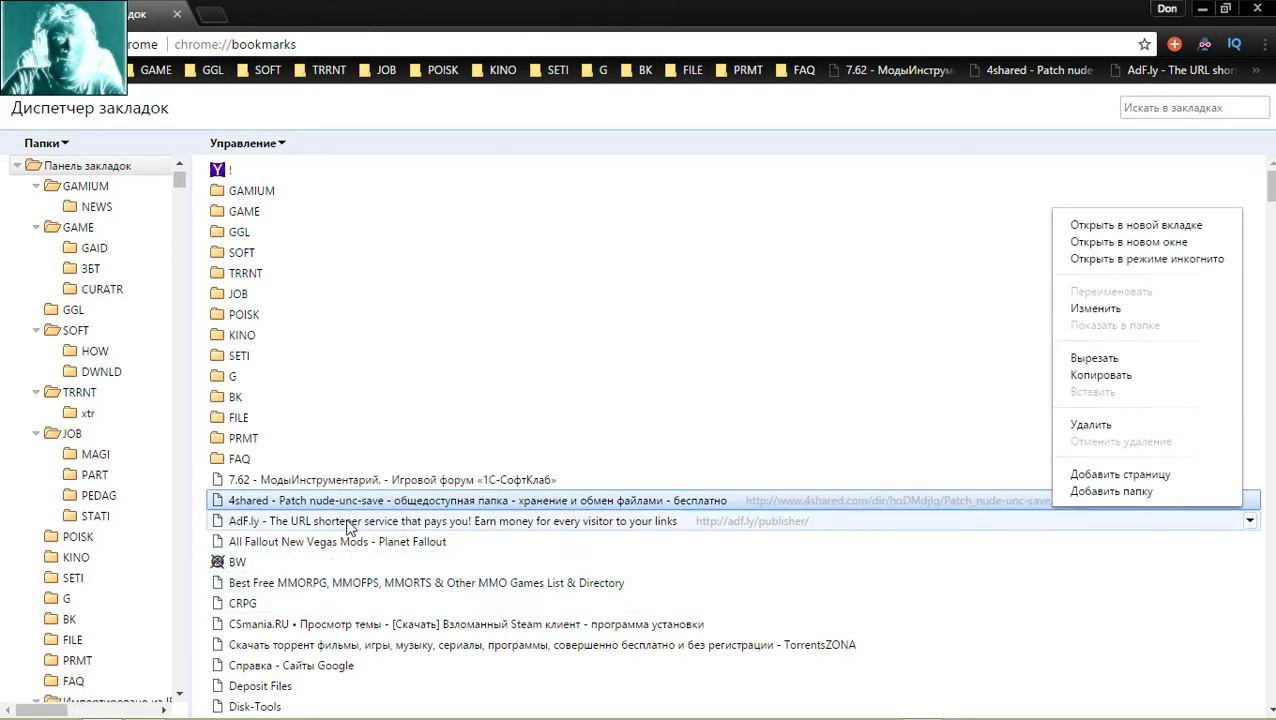
{"action": "right_click", "coordinate": [195, 597]}
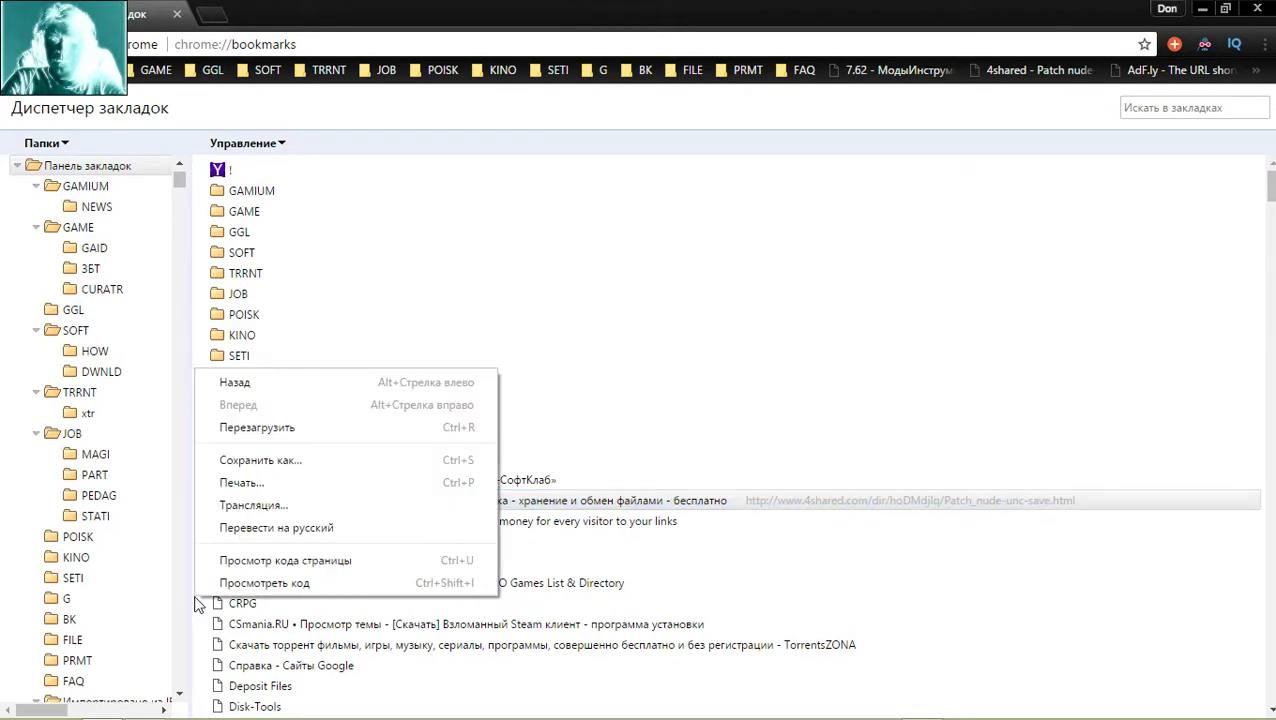
- Export all bookmarks to an HTML file named bookmarks_20.05.2017.html in the Документы folder
{"action": "left_click", "coordinate": [283, 143]}
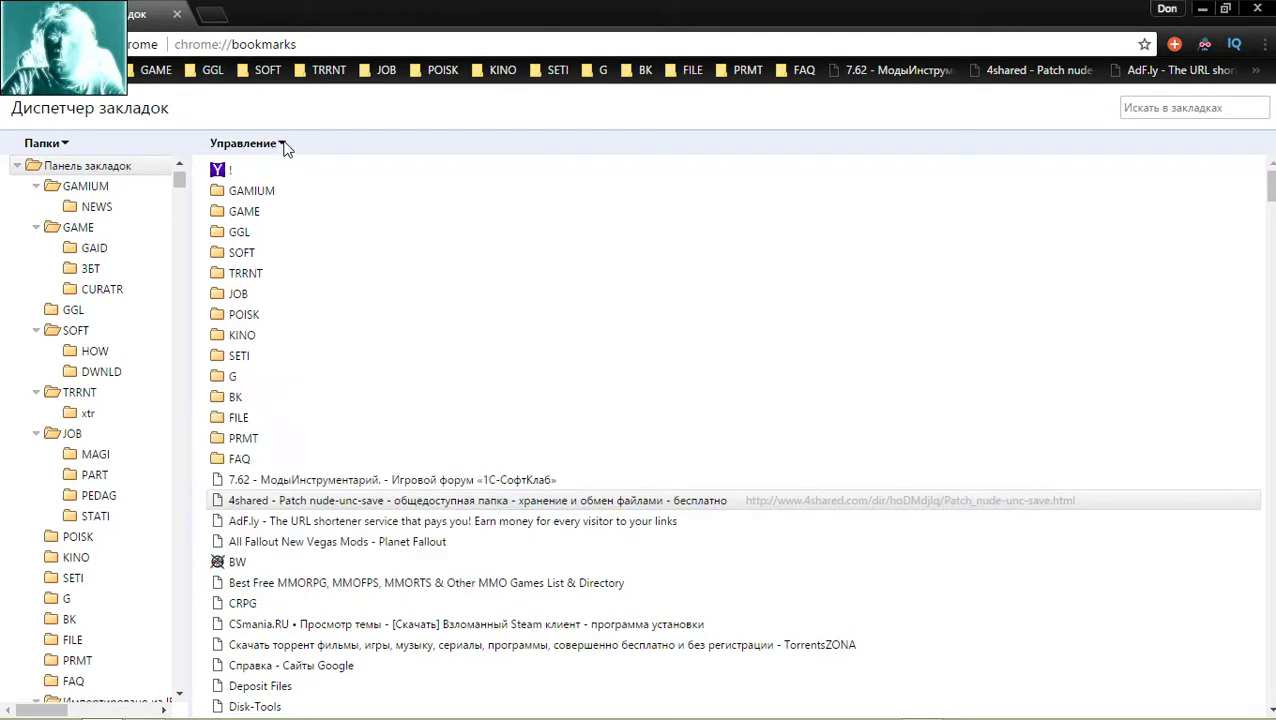
{"action": "left_click", "coordinate": [283, 143]}
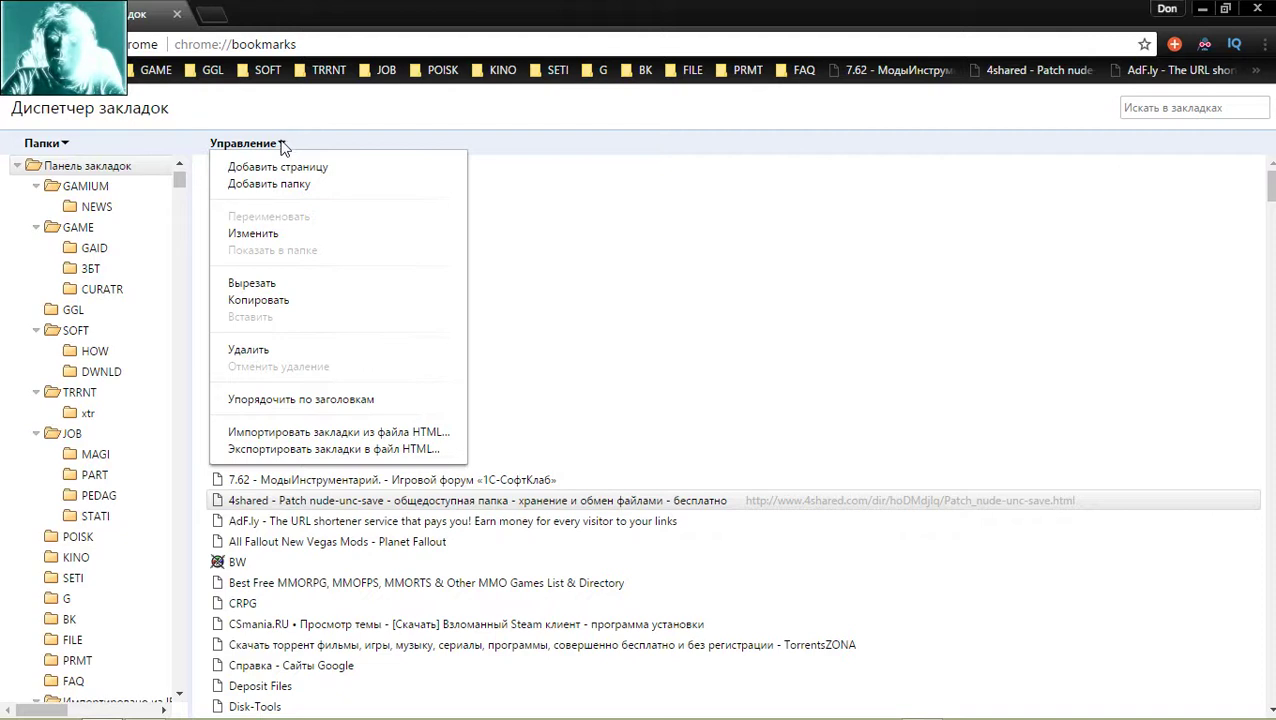
{"action": "left_click", "coordinate": [300, 450]}
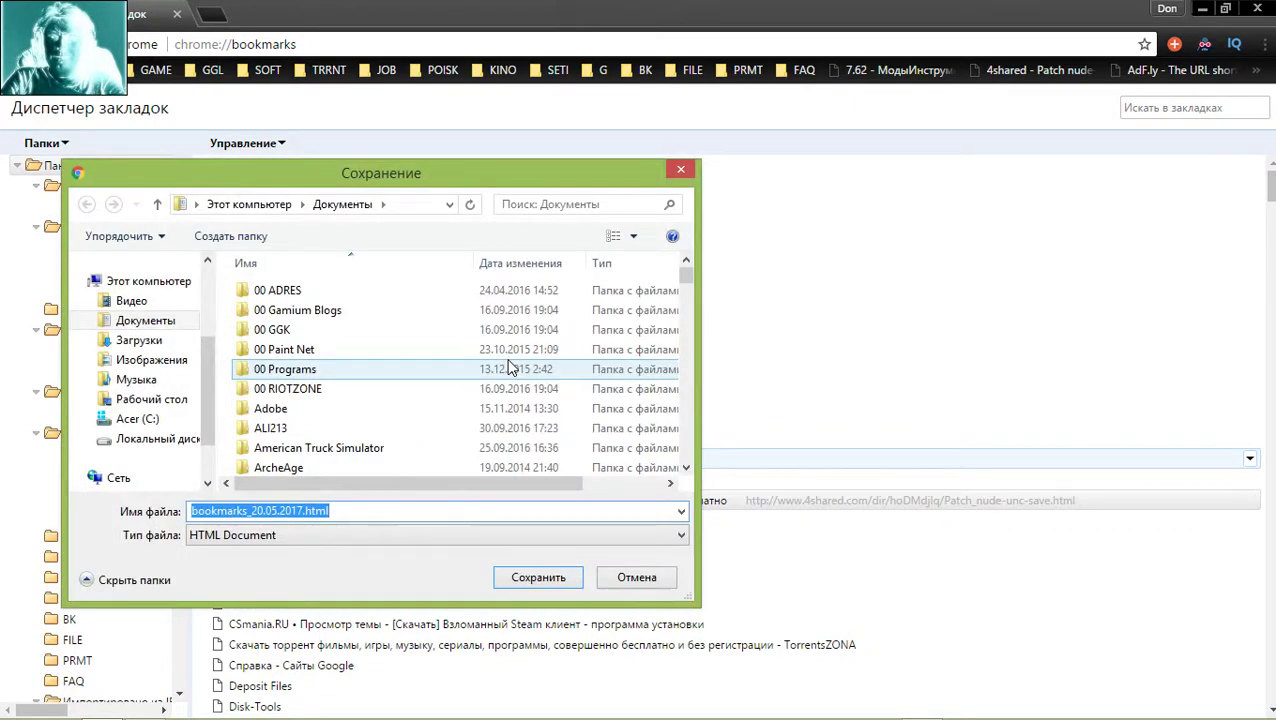
{"action": "left_click", "coordinate": [346, 511]}
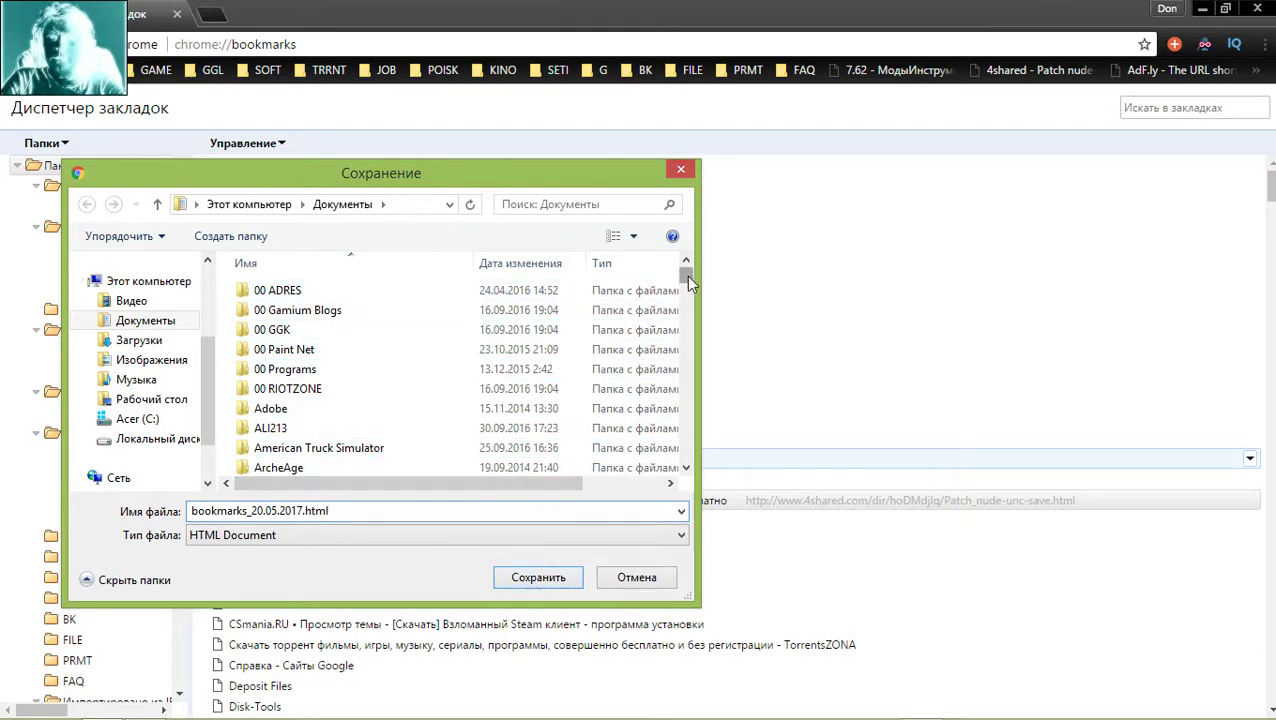
{"action": "left_click", "coordinate": [521, 582]}
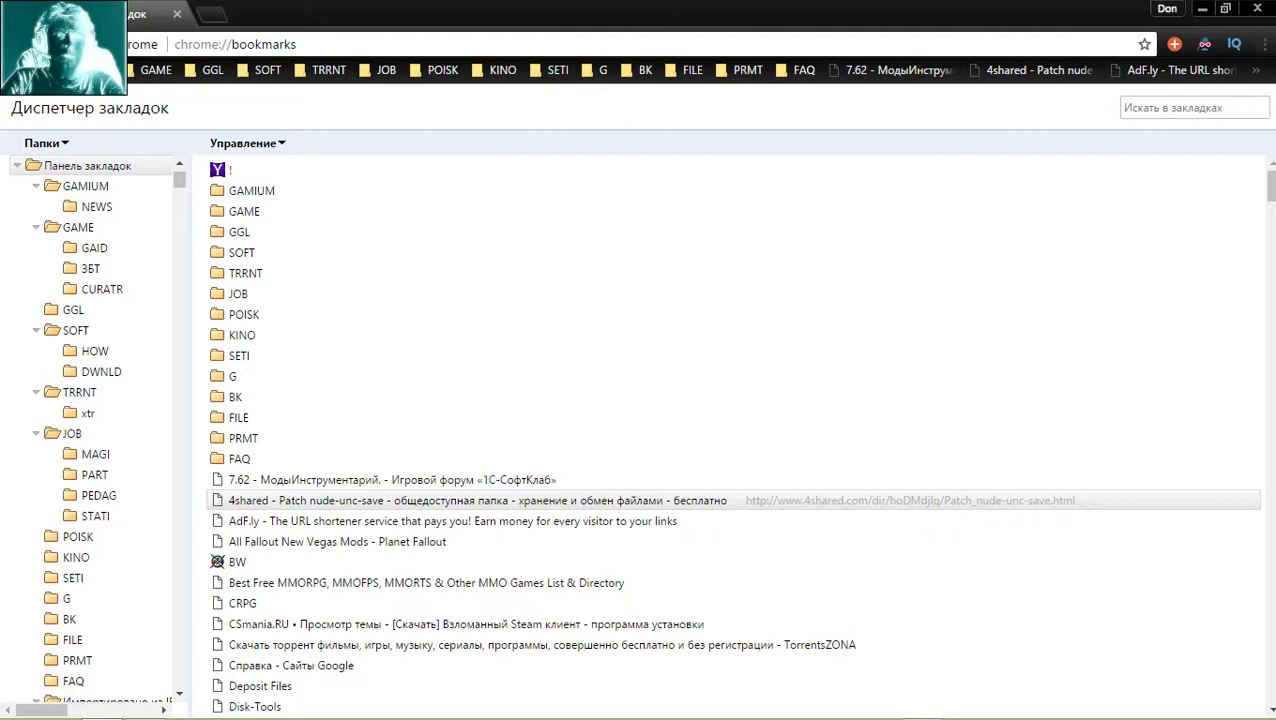
{"action": "left_click", "coordinate": [1263, 44]}
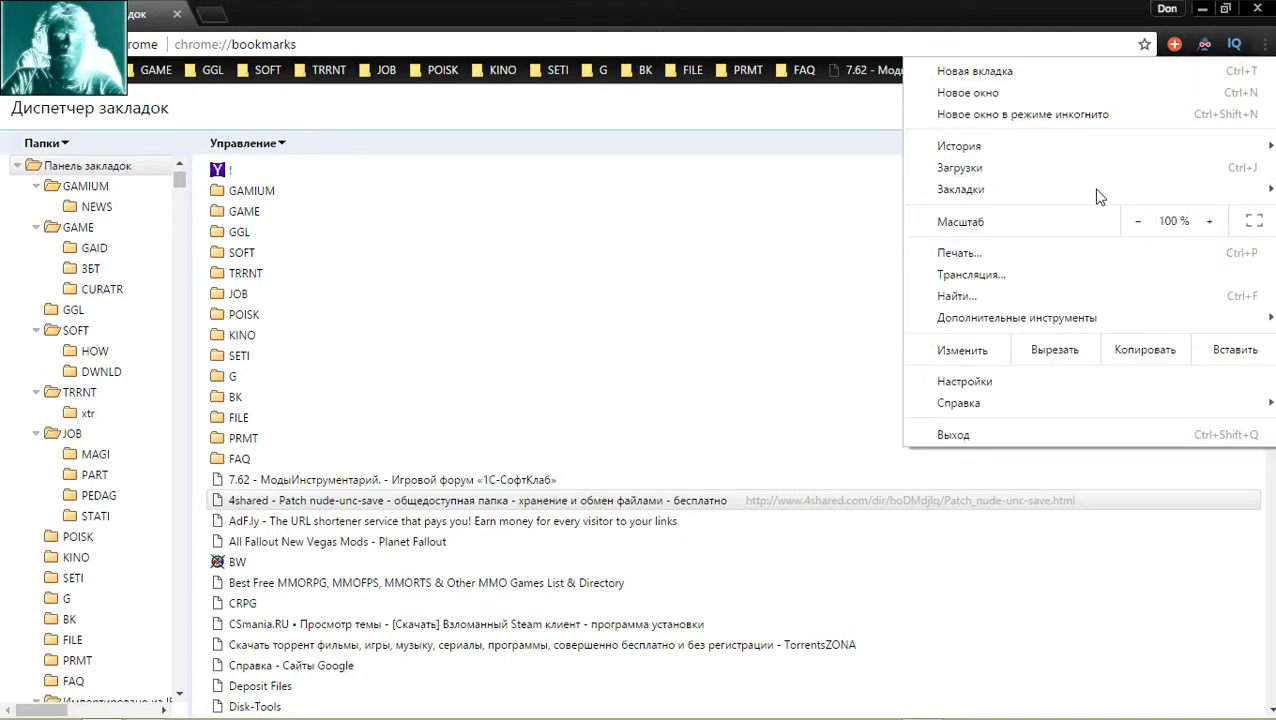
{"action": "mouse_move", "coordinate": [1045, 196]}
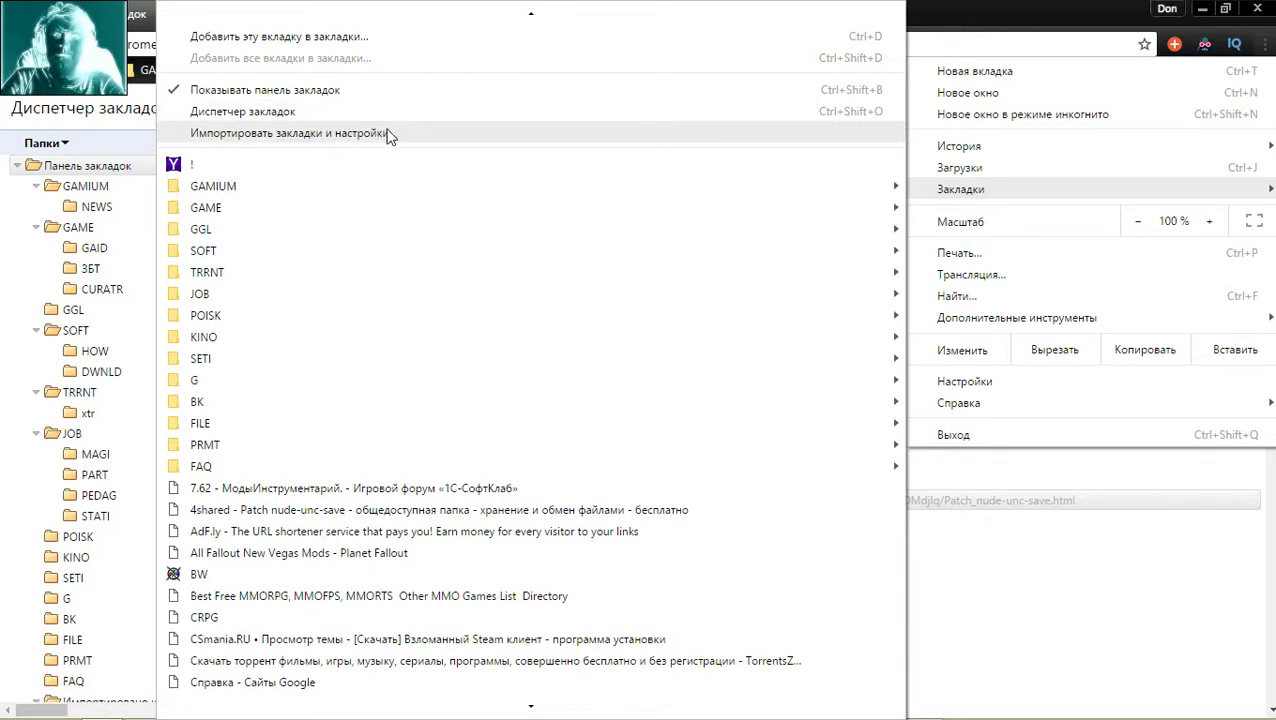
{"action": "left_click", "coordinate": [972, 586]}
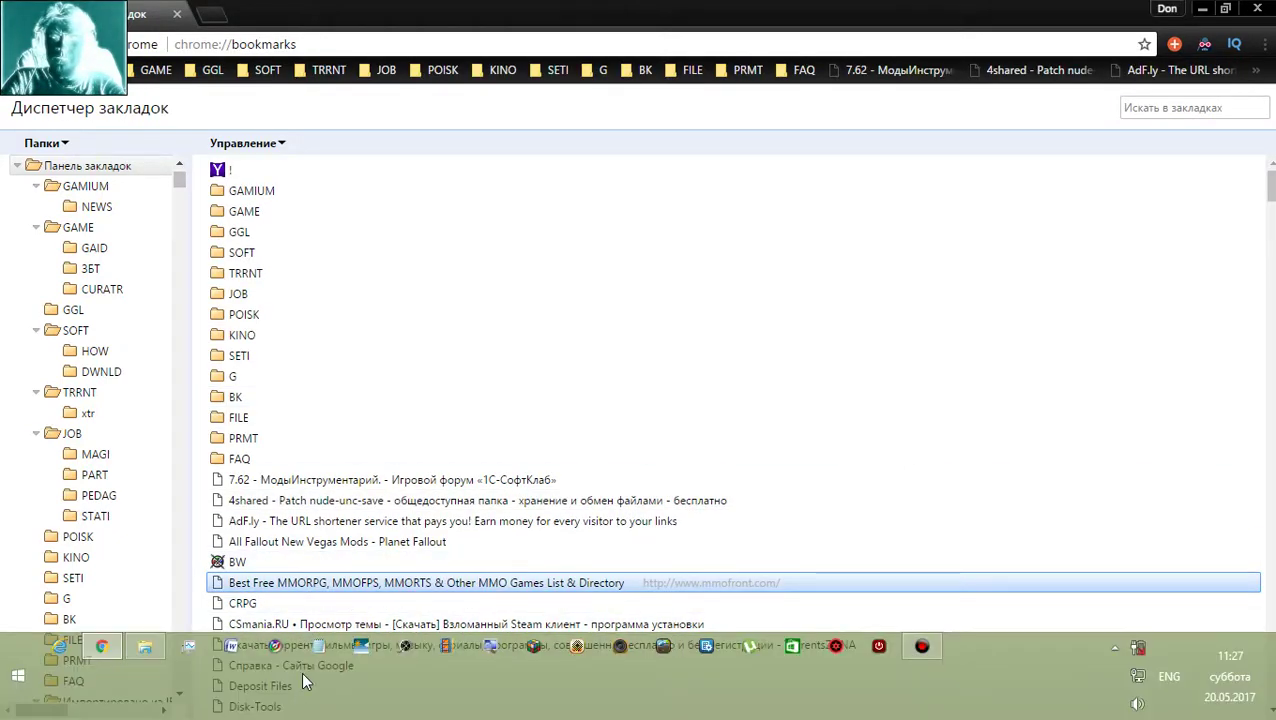
- Switch to a new File Explorer window and open the current user's profile folder under Пользователи on the Acer (C:) drive
{"action": "right_click", "coordinate": [148, 648]}
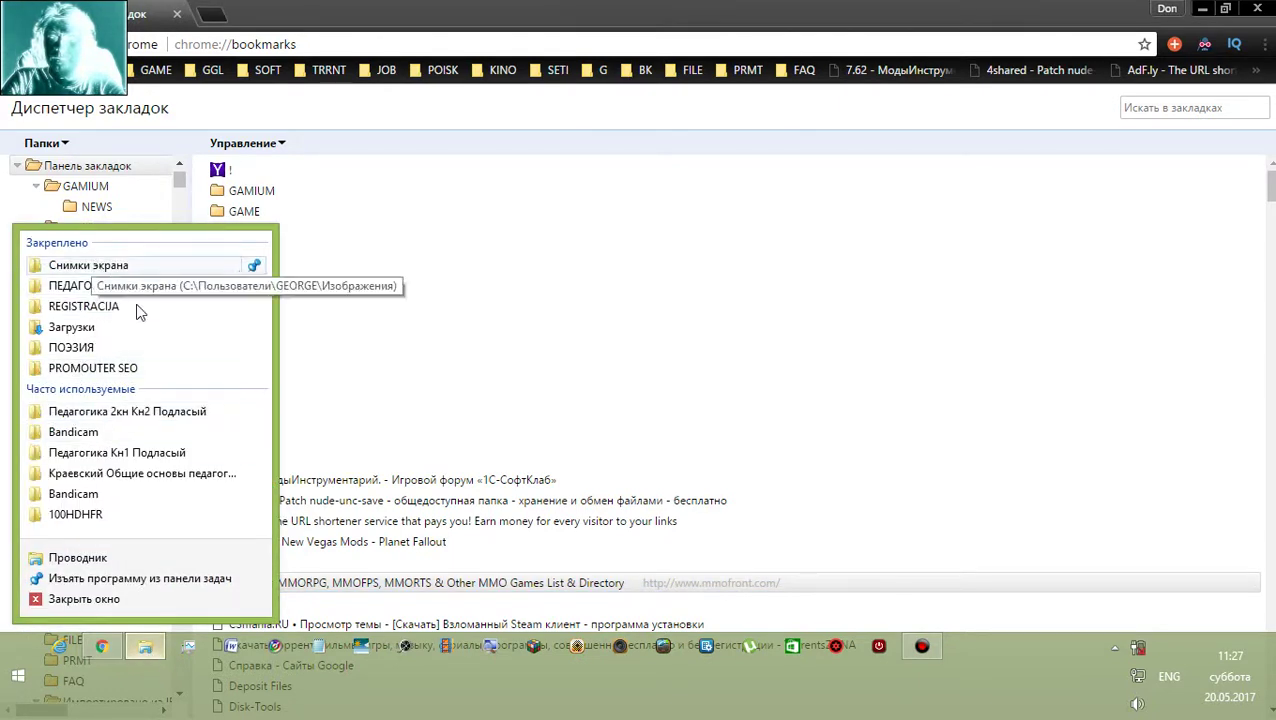
{"action": "left_click", "coordinate": [90, 558]}
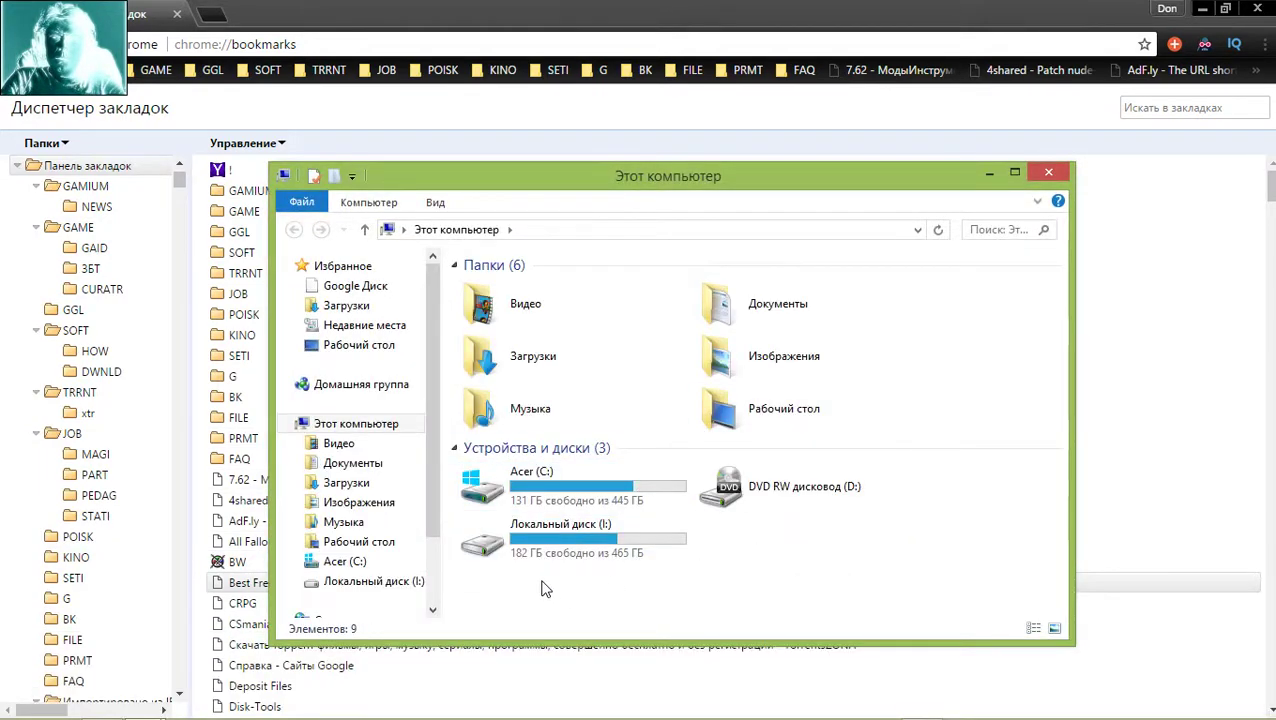
{"action": "left_click", "coordinate": [347, 563]}
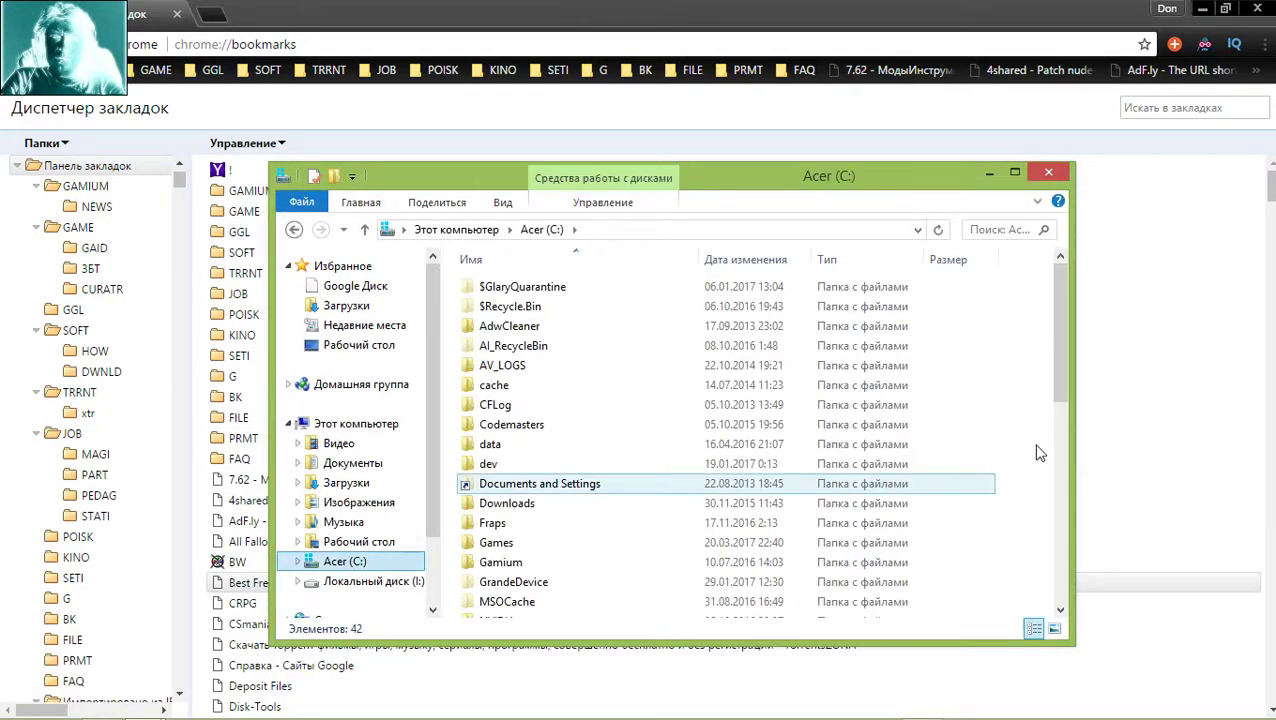
{"action": "left_click_drag", "start_coordinate": [1062, 329], "coordinate": [1052, 550]}
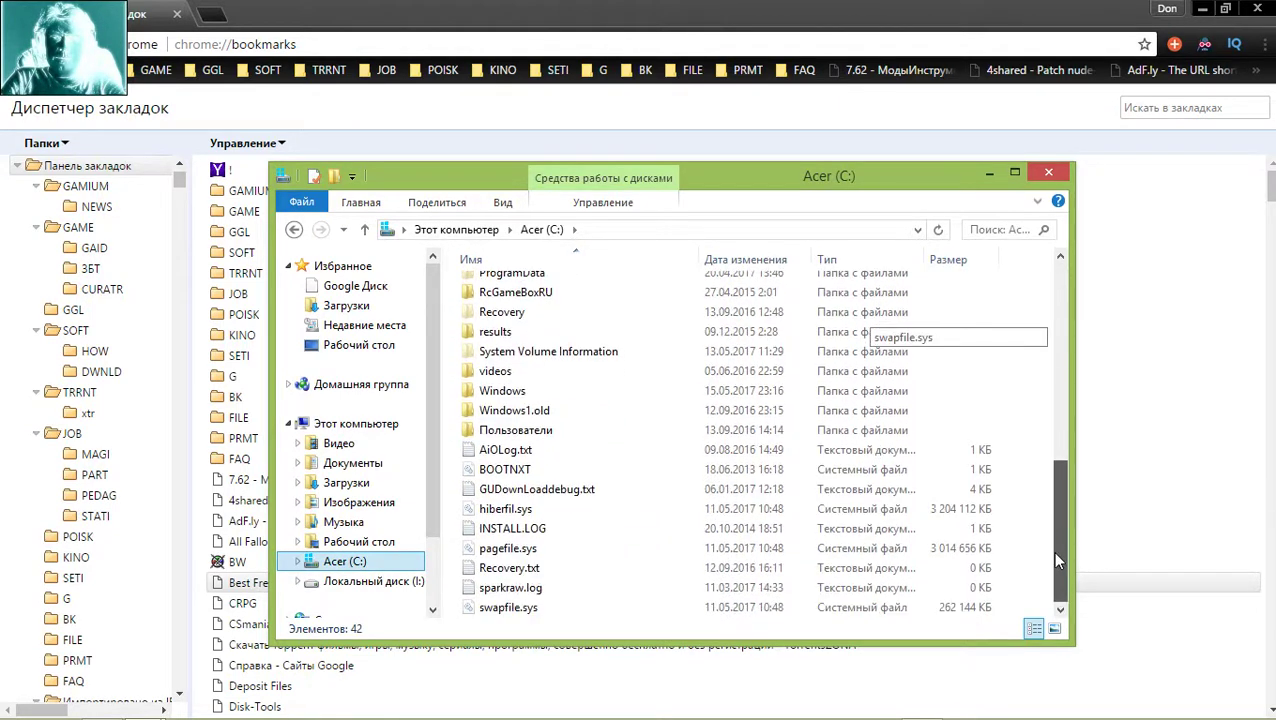
{"action": "double_click", "coordinate": [557, 438]}
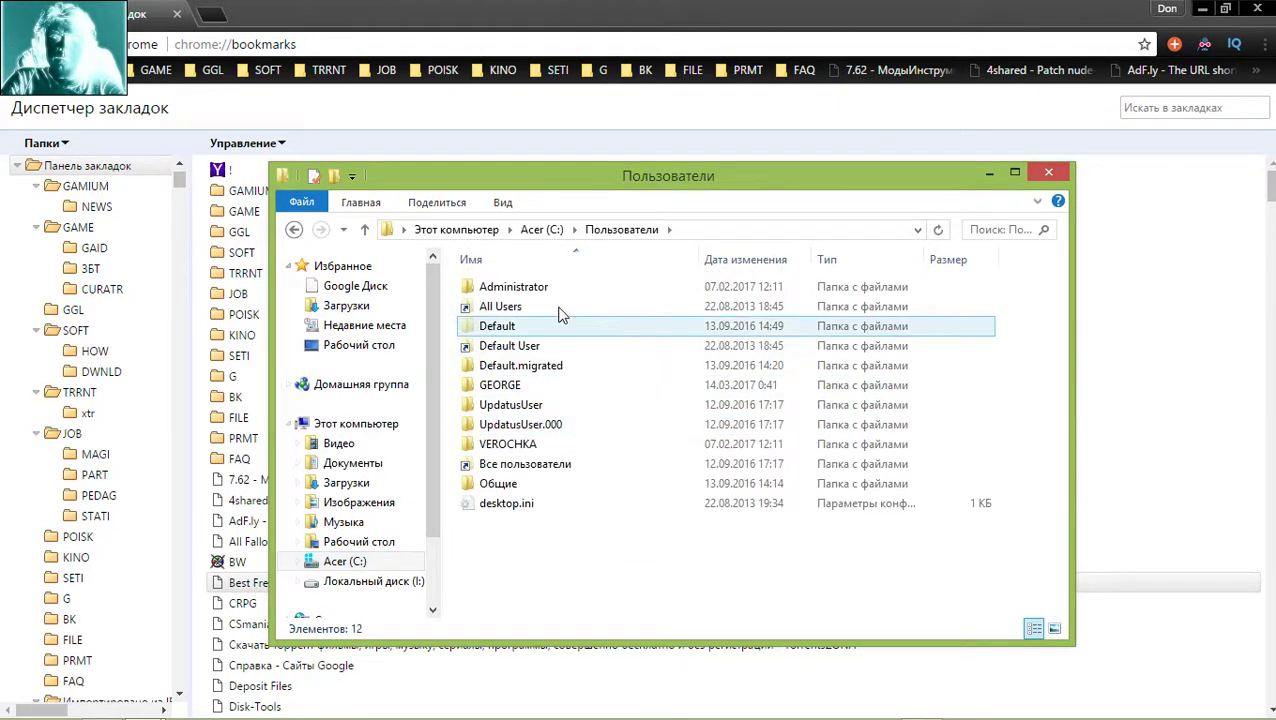
{"action": "double_click", "coordinate": [498, 388]}
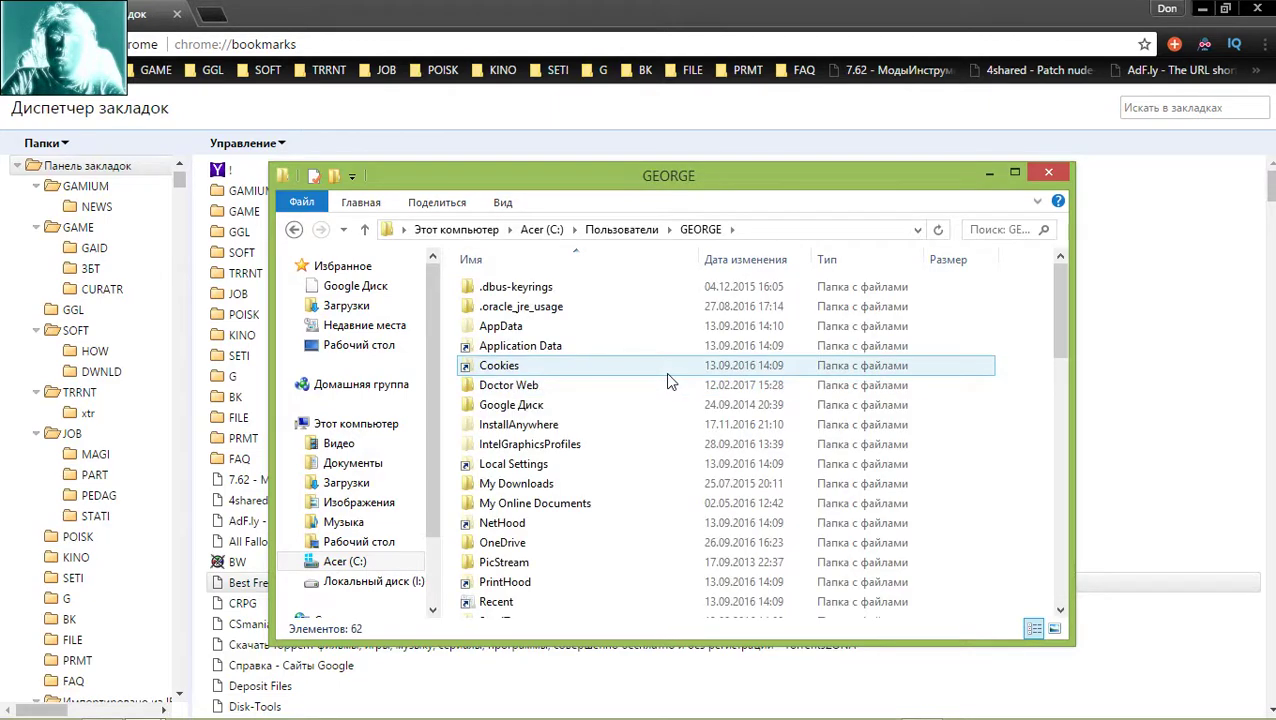
- Open the Local folder inside AppData in the user's profile
{"action": "mouse_move", "coordinate": [1053, 284]}
{"action": "left_mouse_down"}
{"action": "mouse_move", "coordinate": [1051, 335]}
{"action": "mouse_move", "coordinate": [1052, 290]}
{"action": "left_mouse_up"}
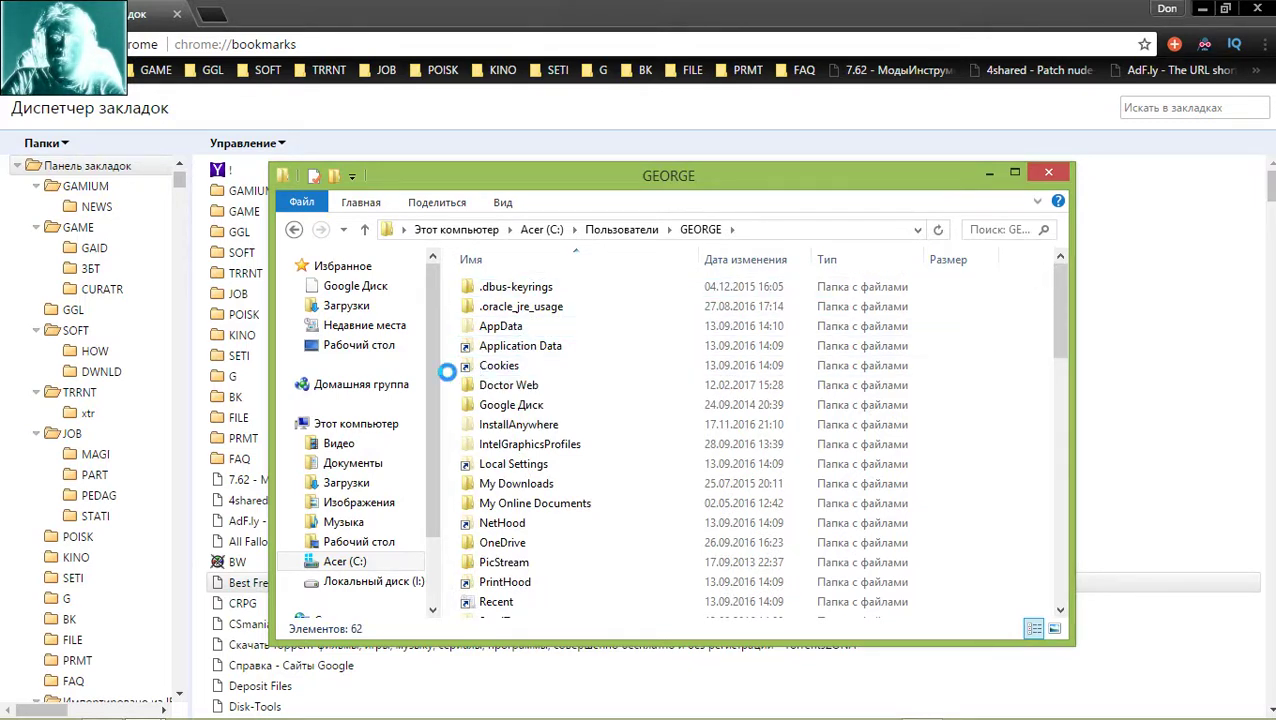
{"action": "right_click", "coordinate": [447, 372]}
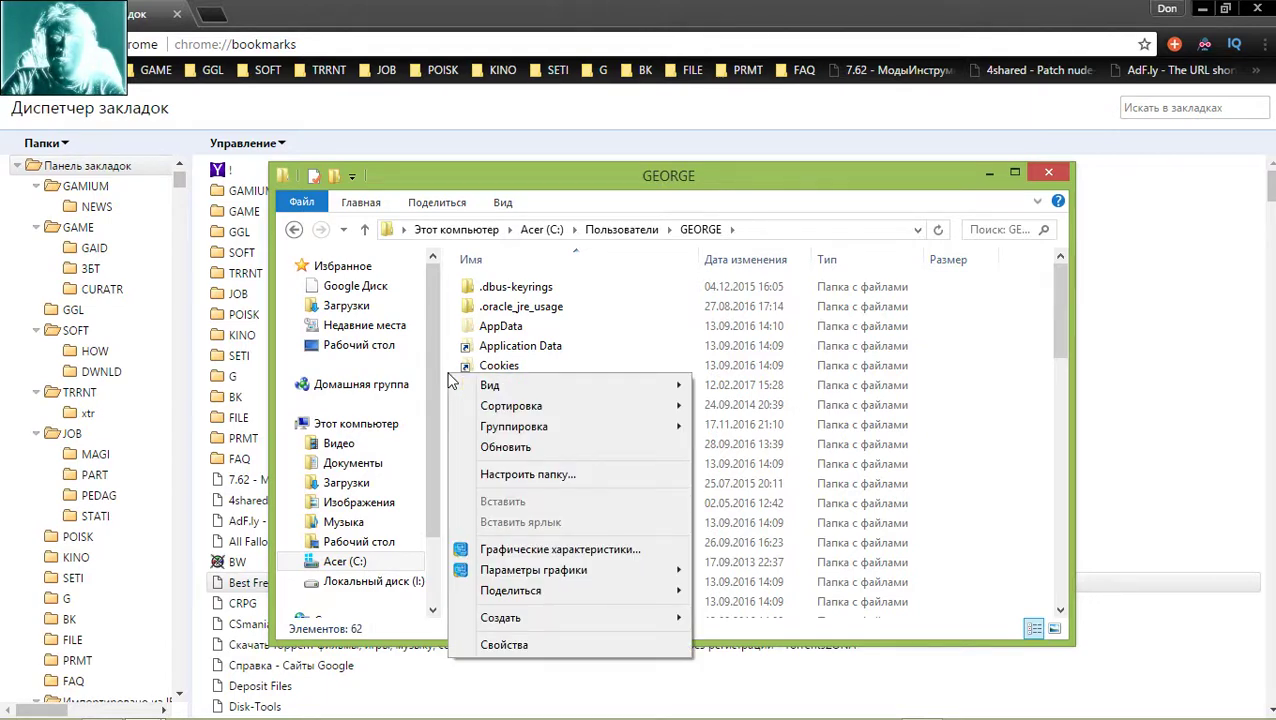
{"action": "left_click", "coordinate": [448, 352]}
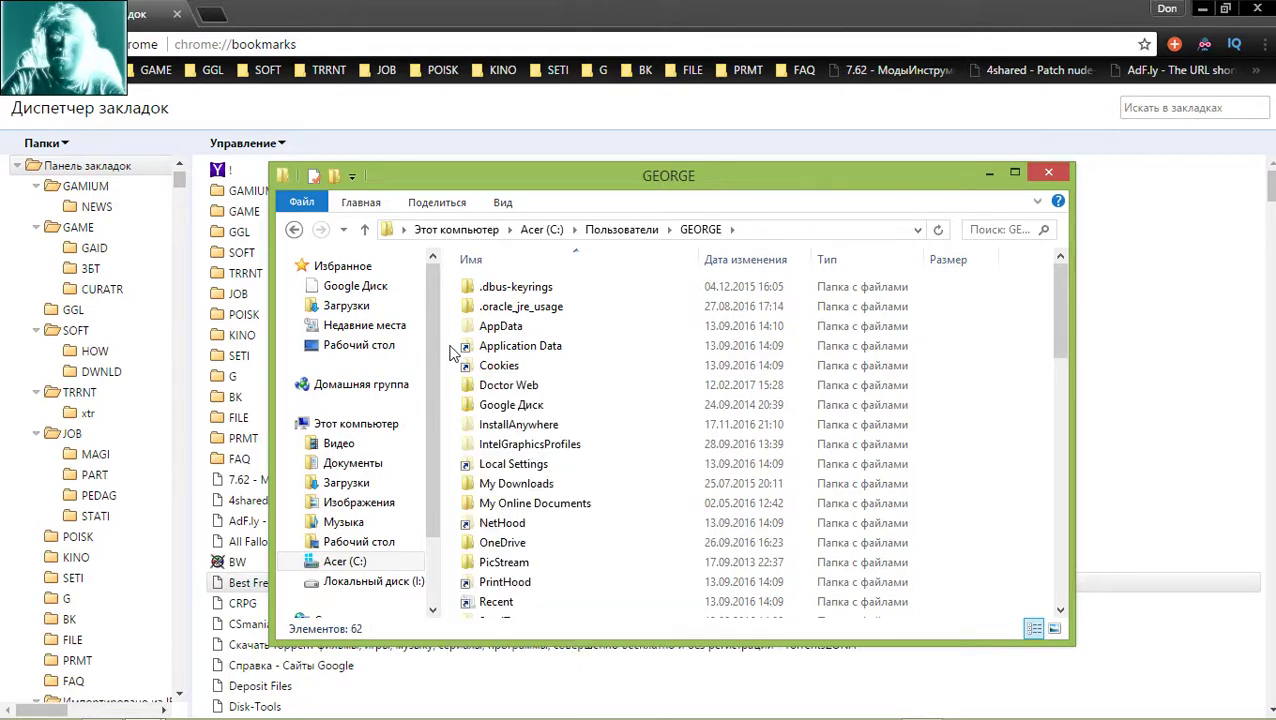
{"action": "double_click", "coordinate": [505, 327]}
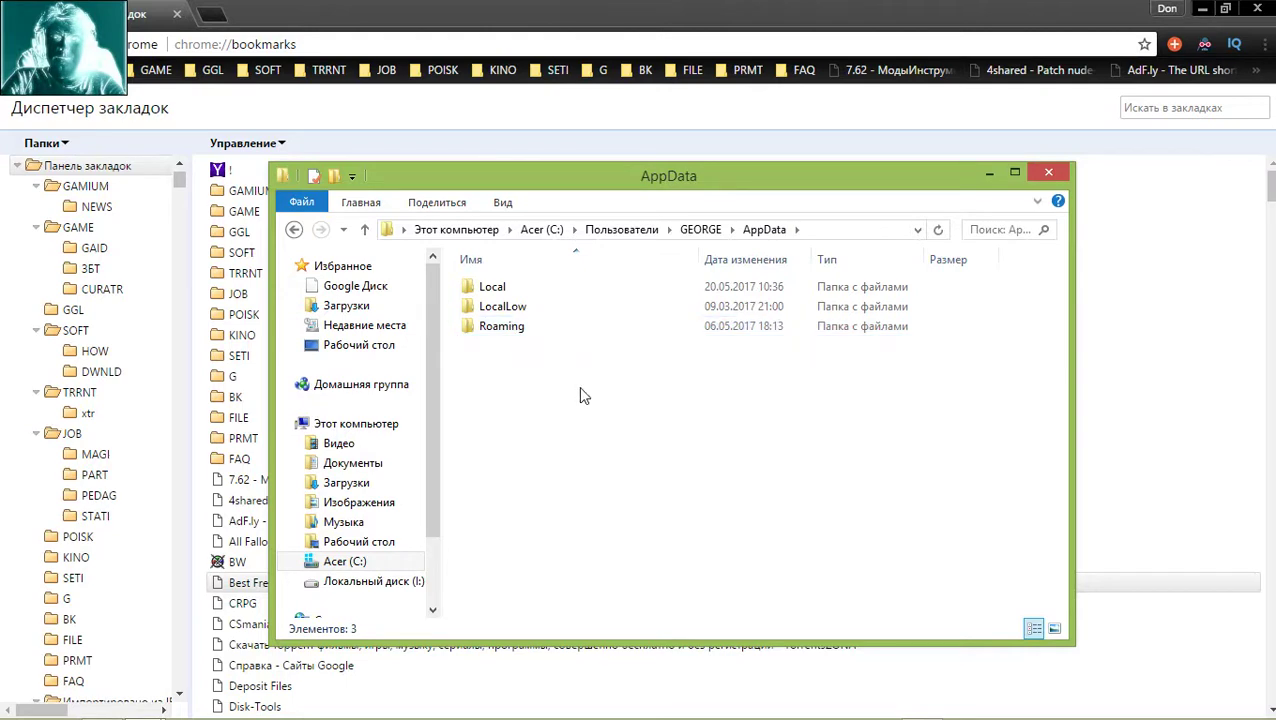
{"action": "double_click", "coordinate": [510, 290]}
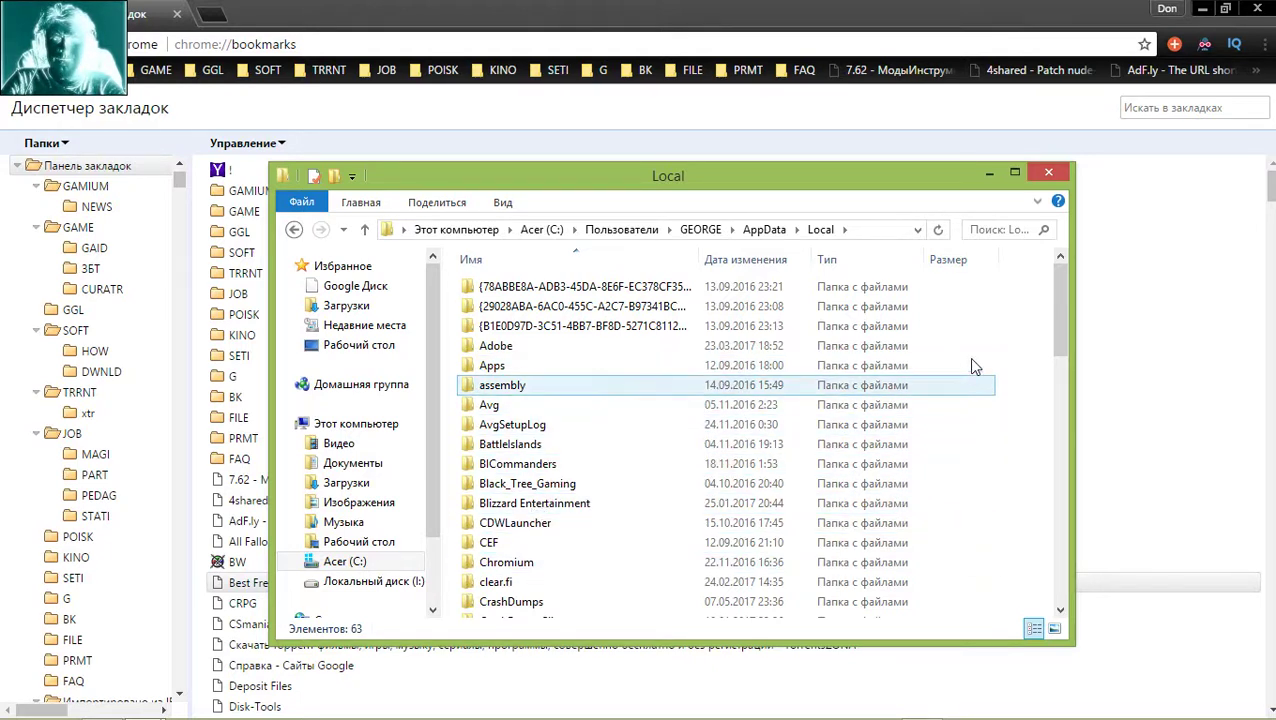
- Find the Google folder in Local and open its Chrome\User Data subfolder
{"action": "left_click_drag", "start_coordinate": [1055, 276], "coordinate": [1056, 340]}
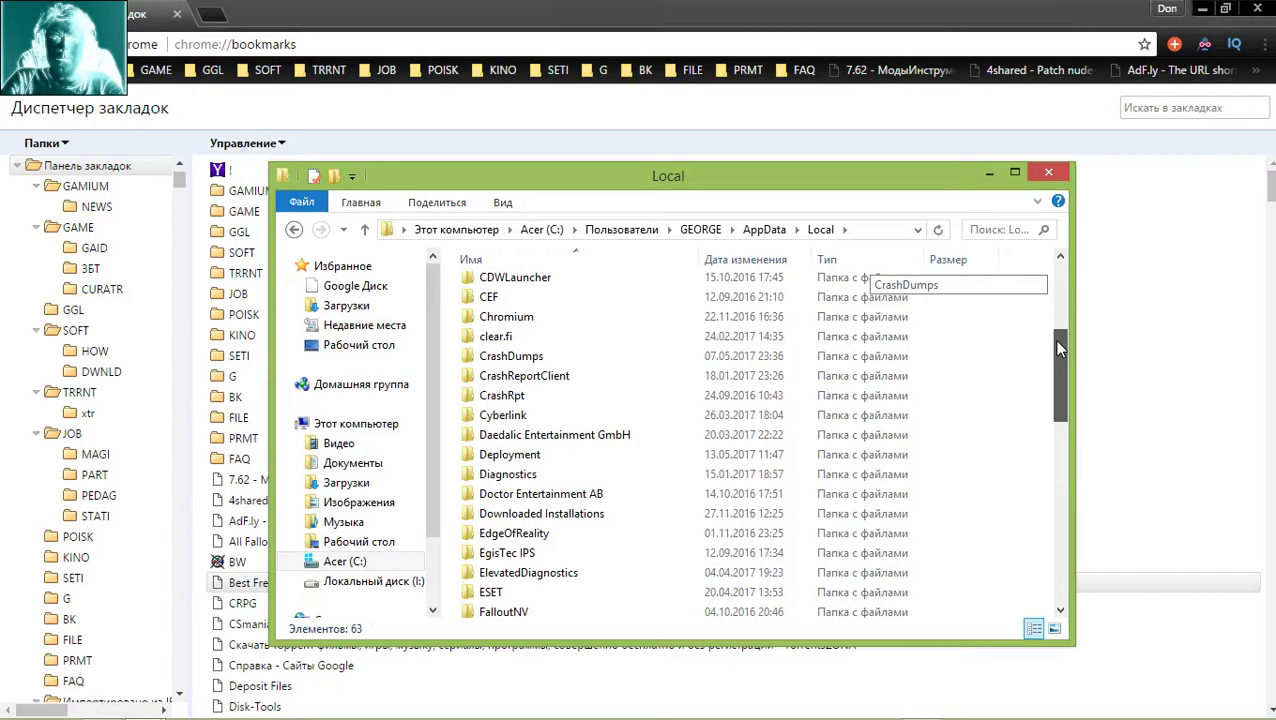
{"action": "left_click_drag", "start_coordinate": [1057, 341], "coordinate": [1066, 272]}
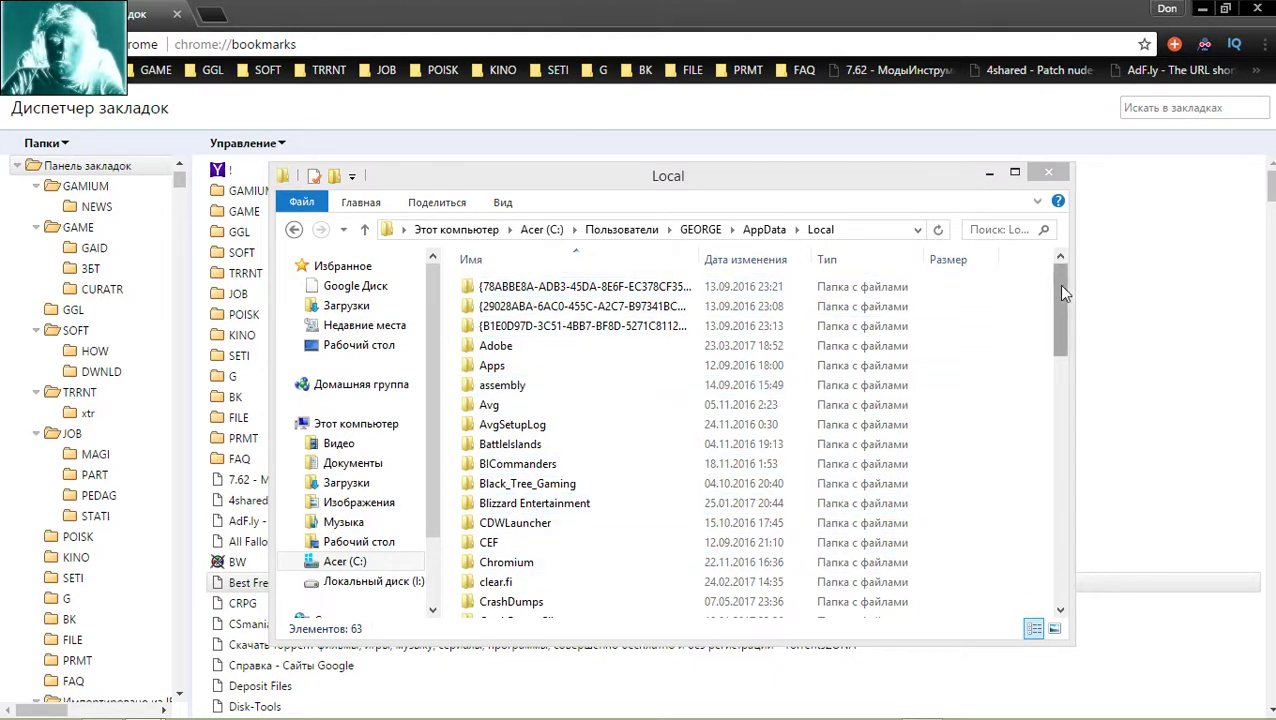
{"action": "left_click_drag", "start_coordinate": [1058, 284], "coordinate": [1065, 384]}
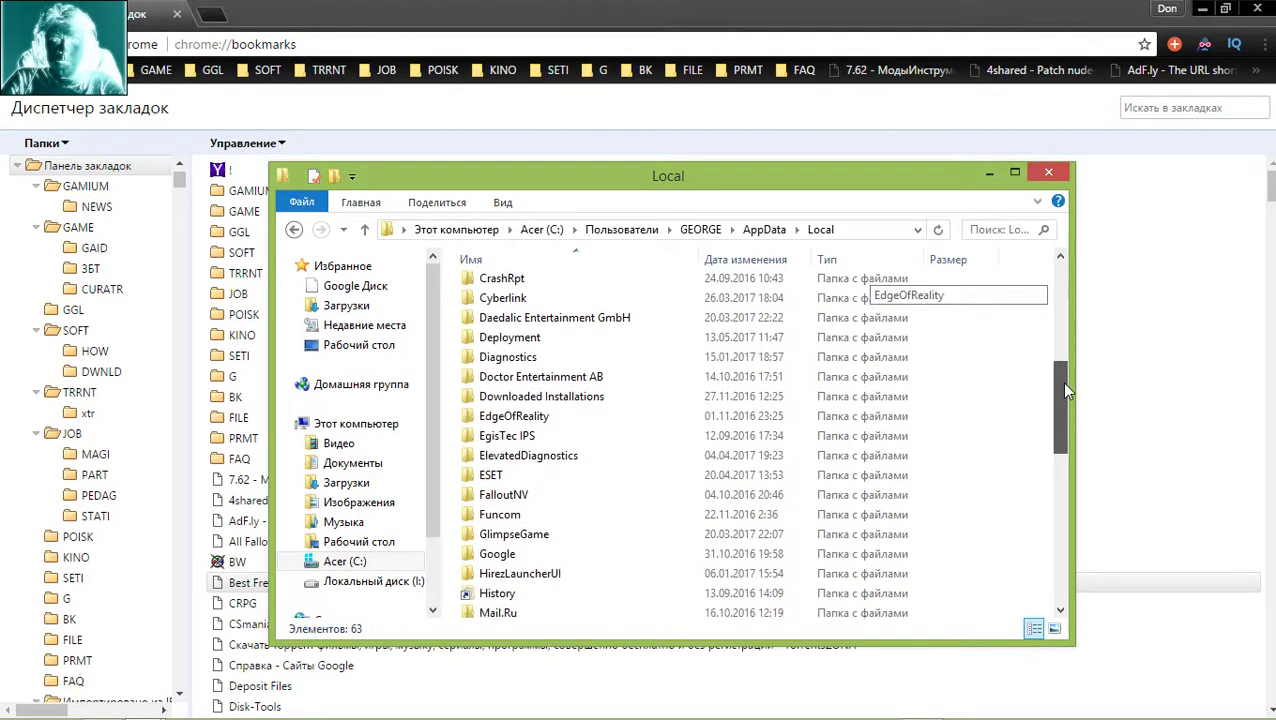
{"action": "double_click", "coordinate": [503, 565]}
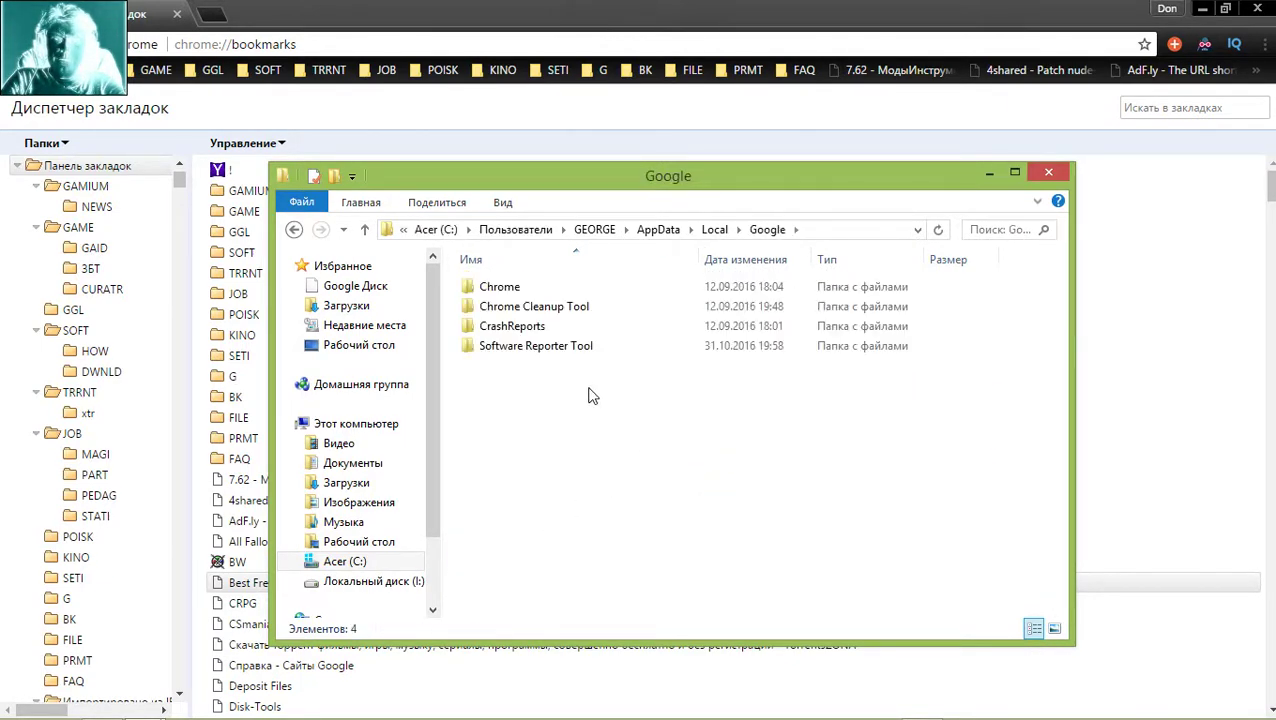
{"action": "double_click", "coordinate": [530, 288]}
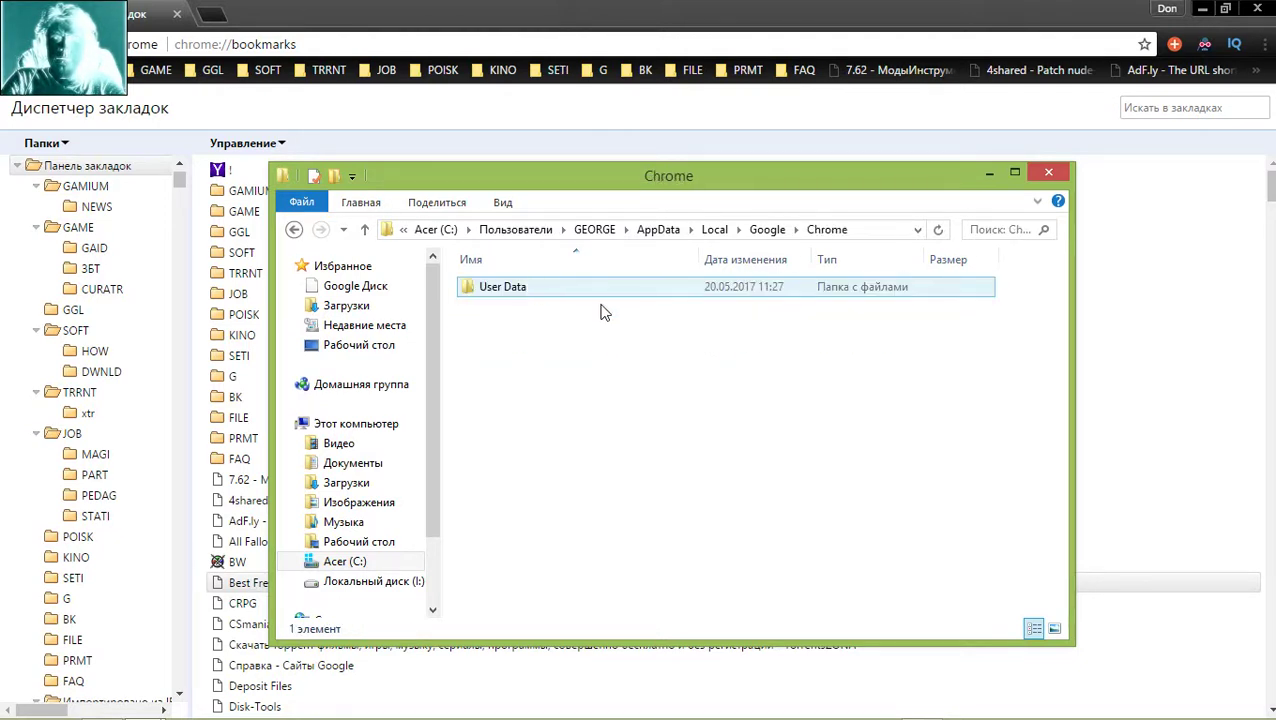
{"action": "double_click", "coordinate": [530, 288]}
- Open the Default profile folder inside User Data and locate the Bookmarks and Bookmarks.bak files
{"action": "left_click", "coordinate": [607, 405]}
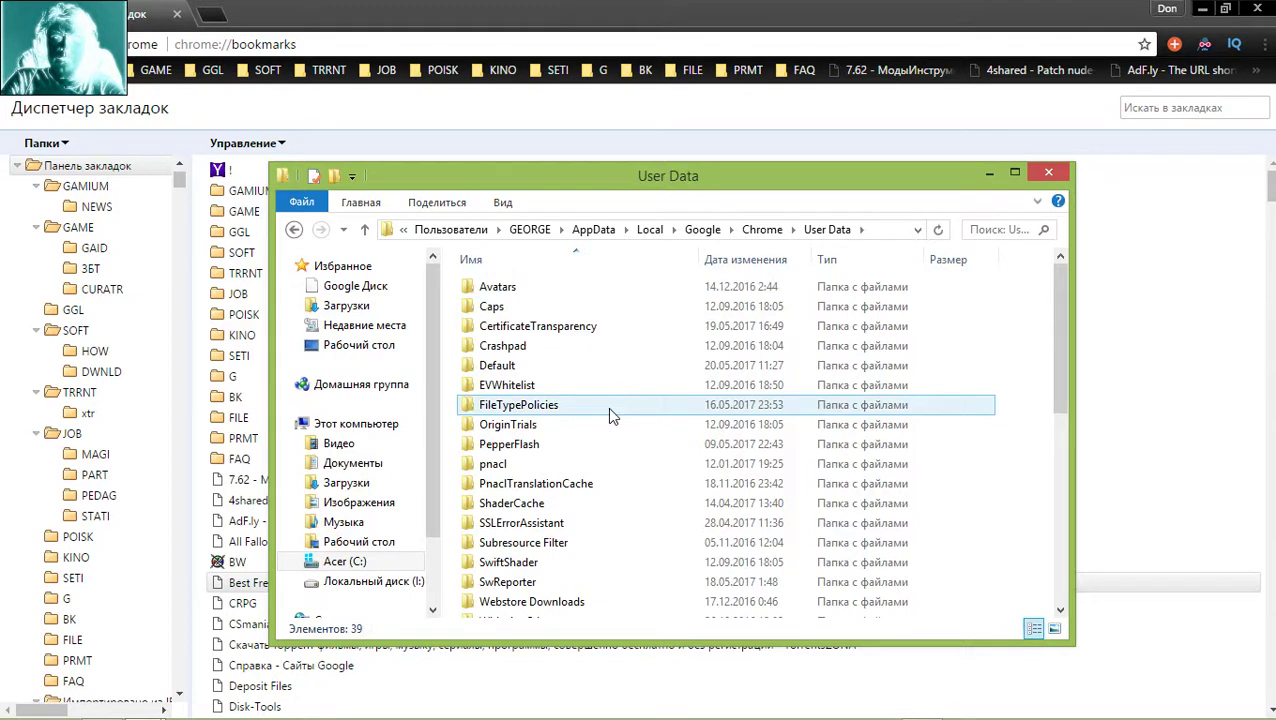
{"action": "left_click", "coordinate": [593, 487]}
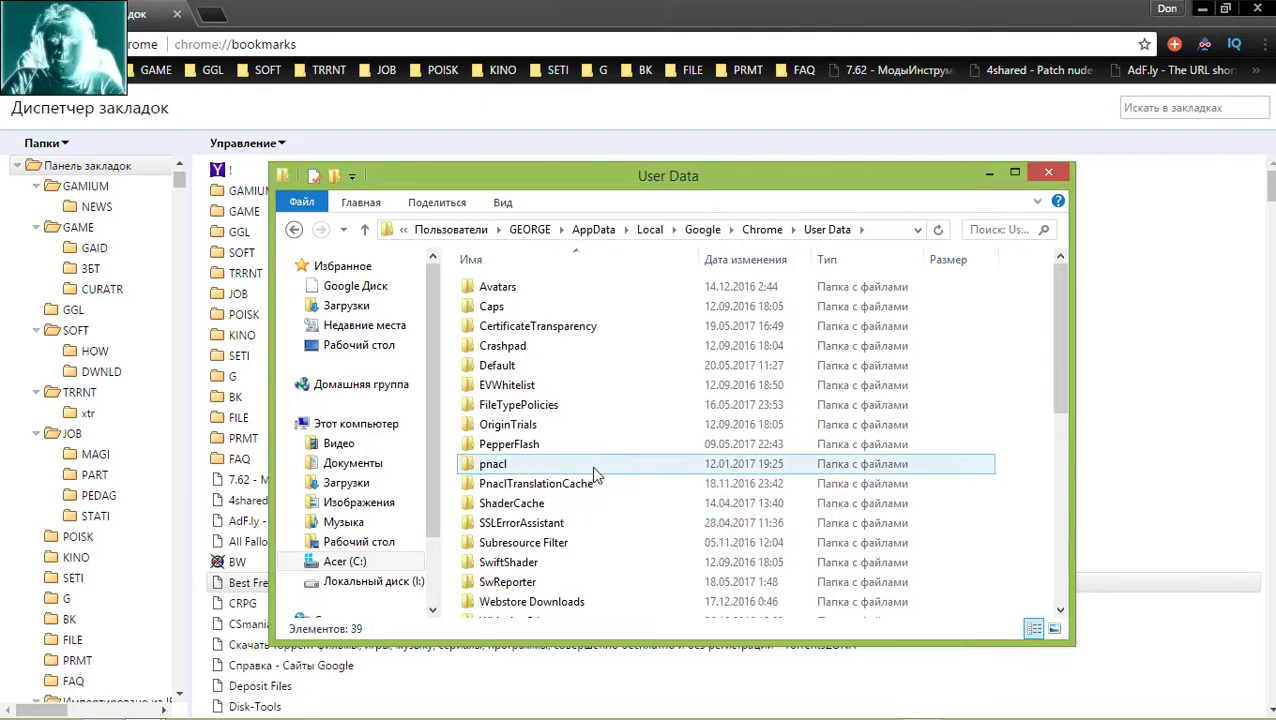
{"action": "left_click", "coordinate": [558, 546]}
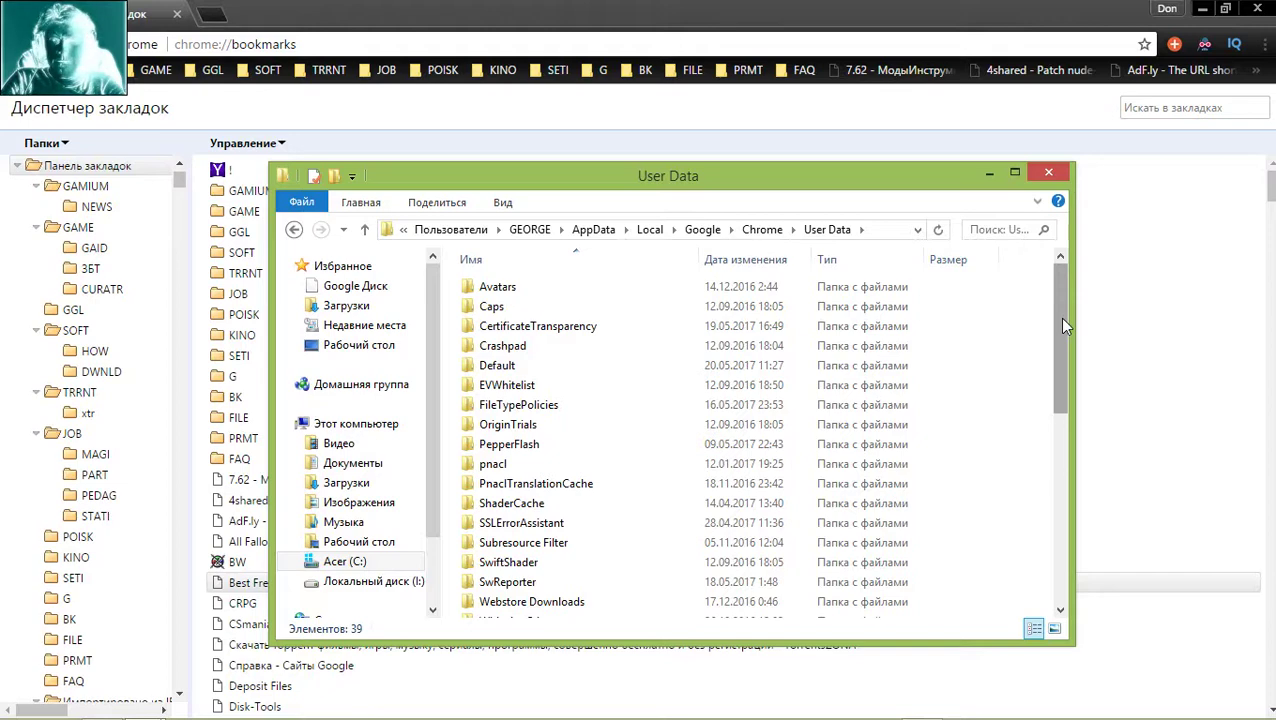
{"action": "left_click_drag", "start_coordinate": [1063, 319], "coordinate": [1066, 333]}
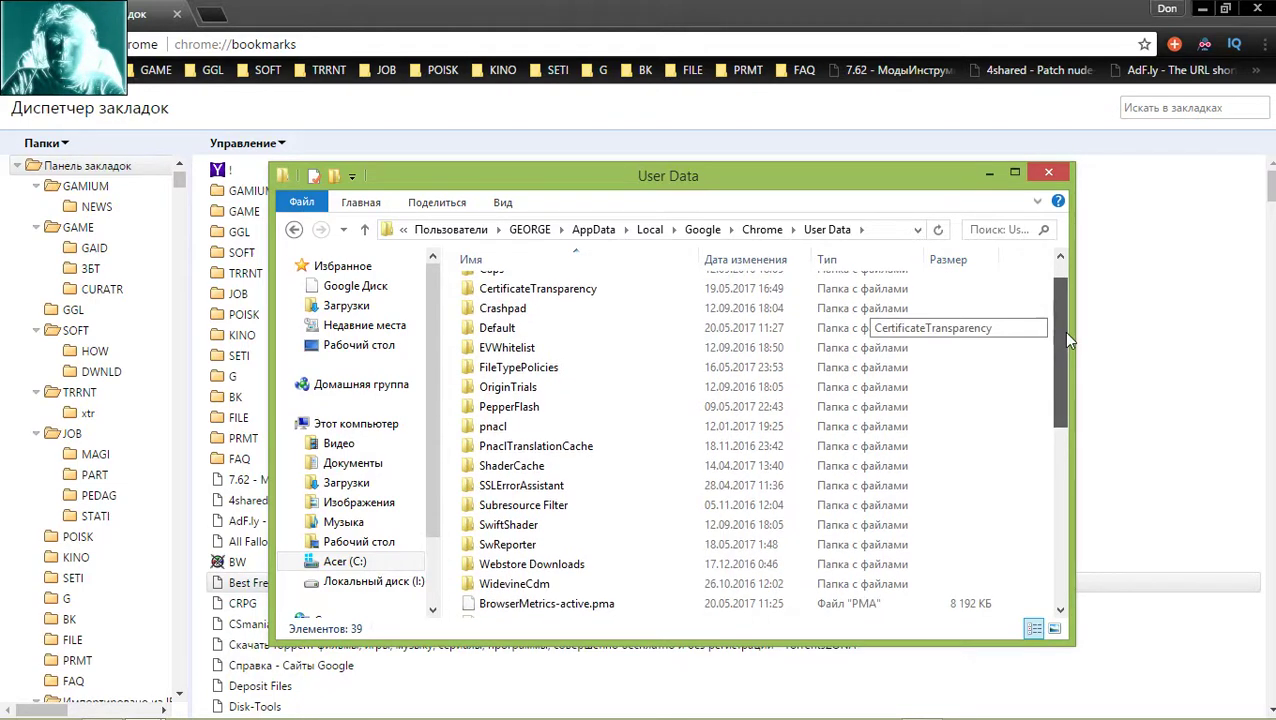
{"action": "left_click", "coordinate": [534, 327]}
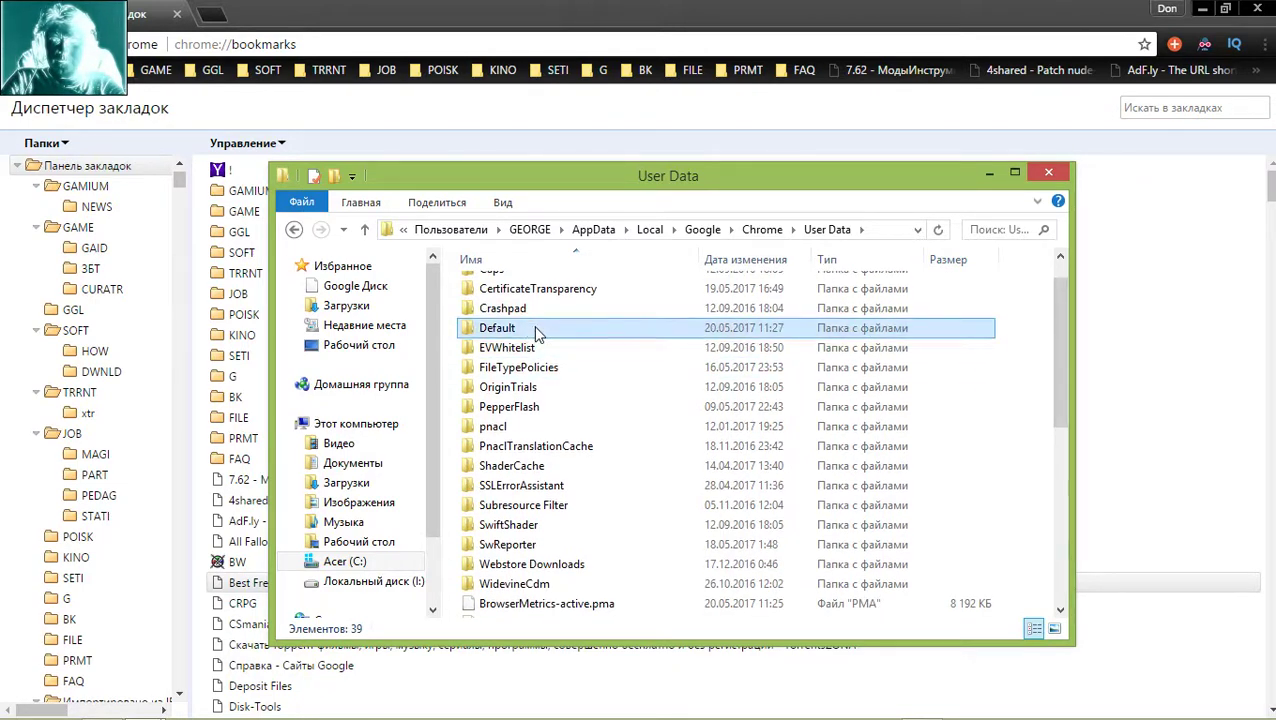
{"action": "double_click", "coordinate": [533, 327]}
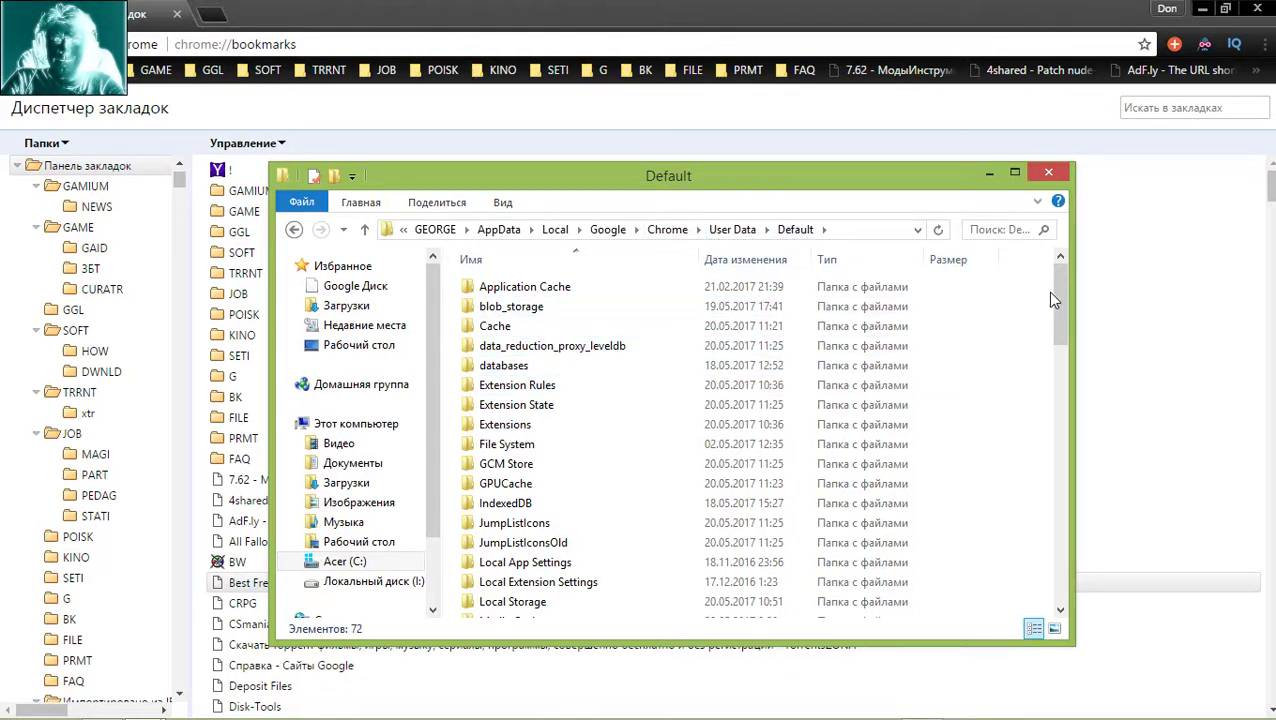
{"action": "left_click_drag", "start_coordinate": [1059, 289], "coordinate": [1059, 418]}
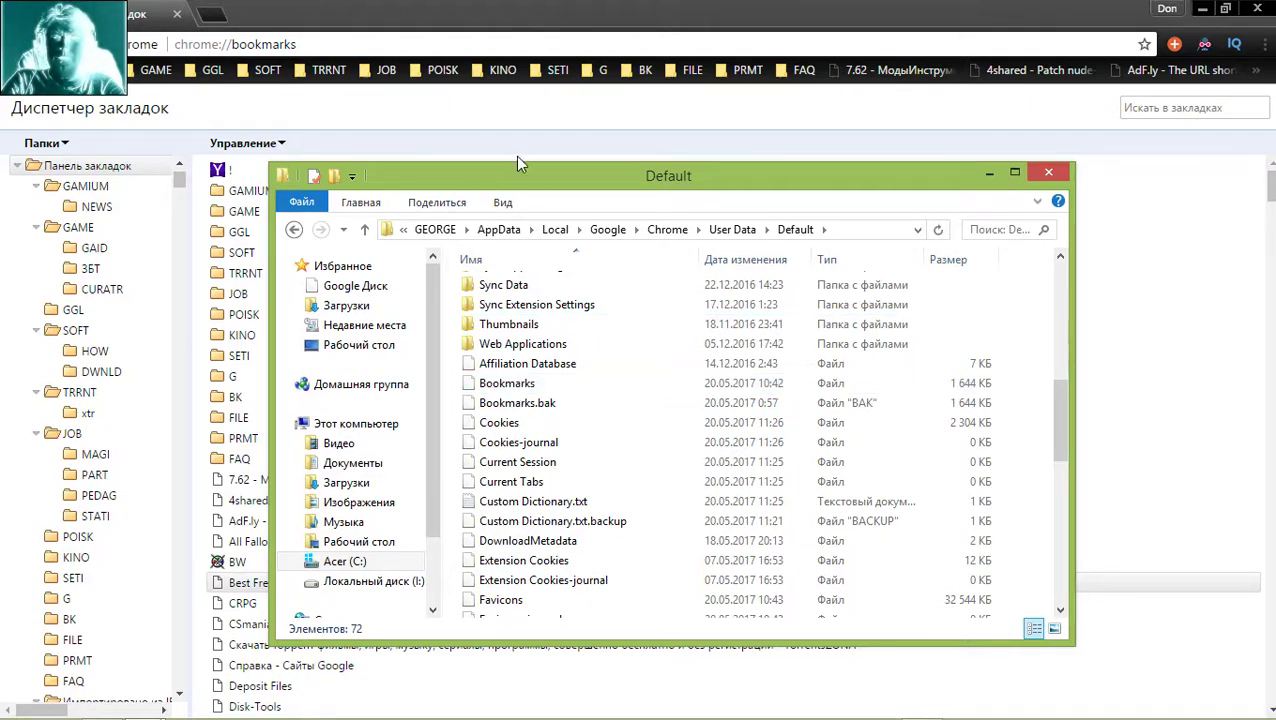
{"action": "left_click_drag", "start_coordinate": [517, 166], "coordinate": [458, 199]}
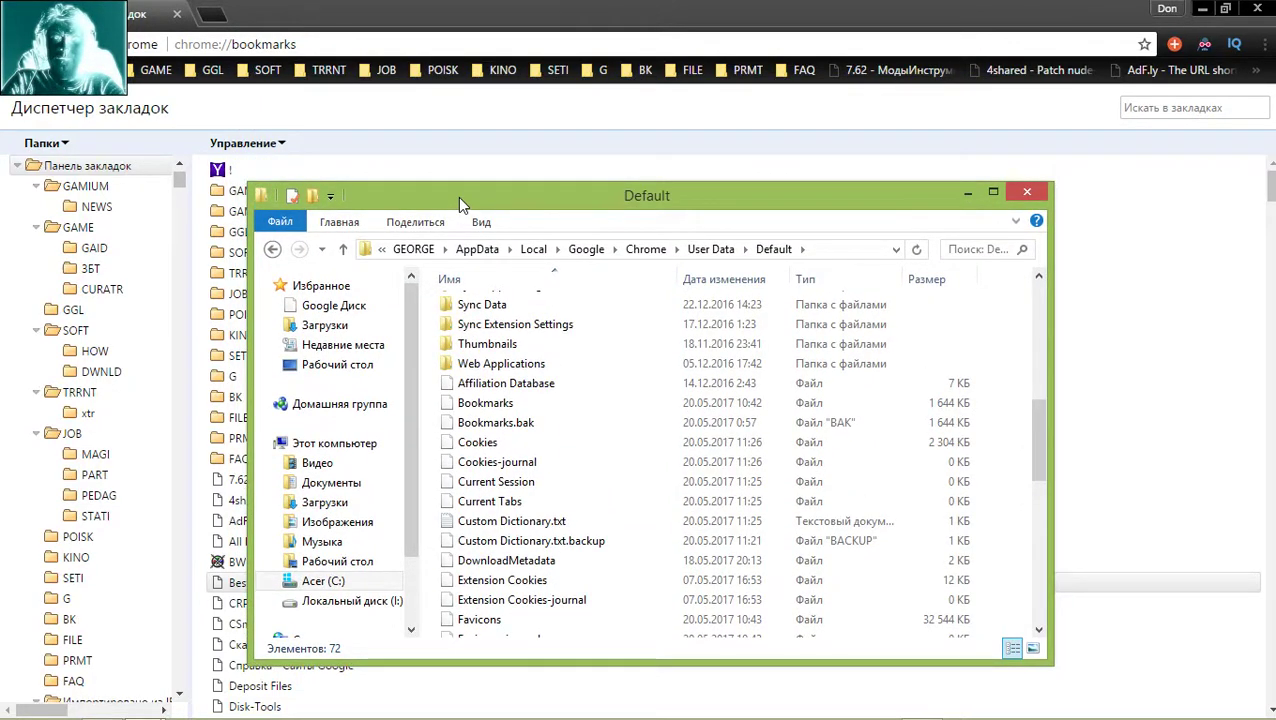
- Switch back to Chrome and replace the bookmark manager tab with a new blank tab
{"action": "left_click", "coordinate": [509, 116]}
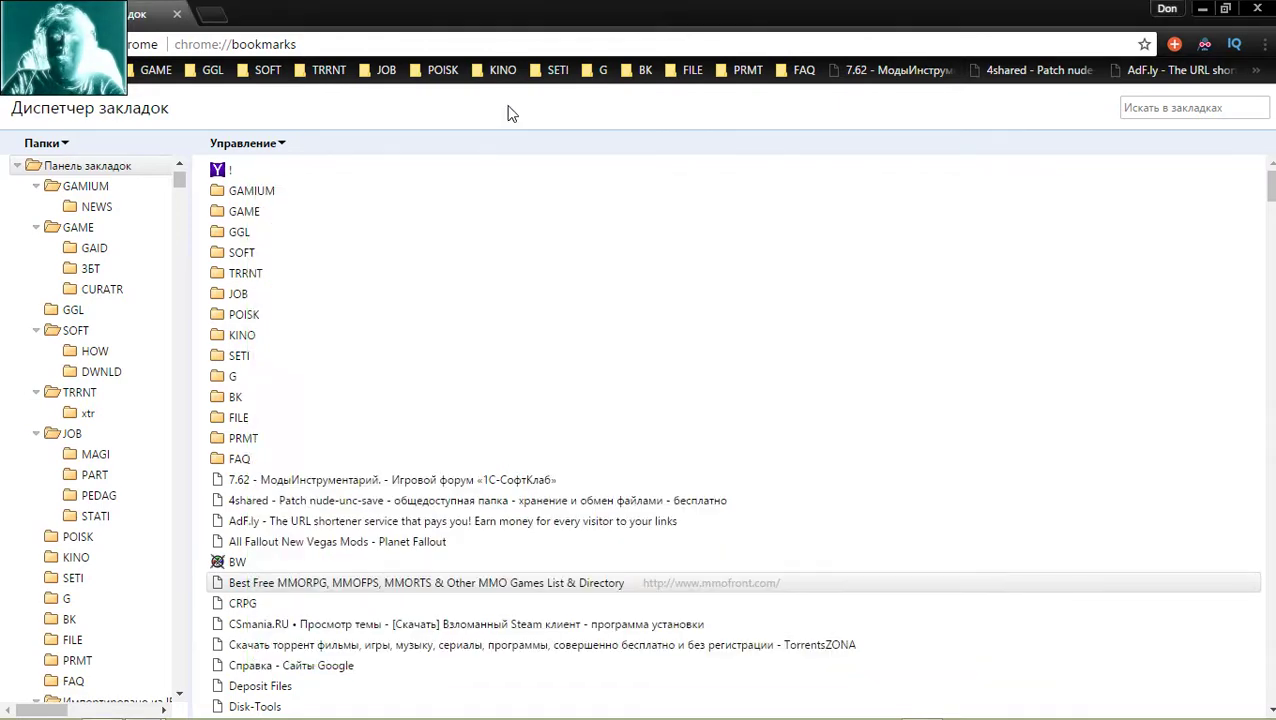
{"action": "left_click", "coordinate": [210, 14]}
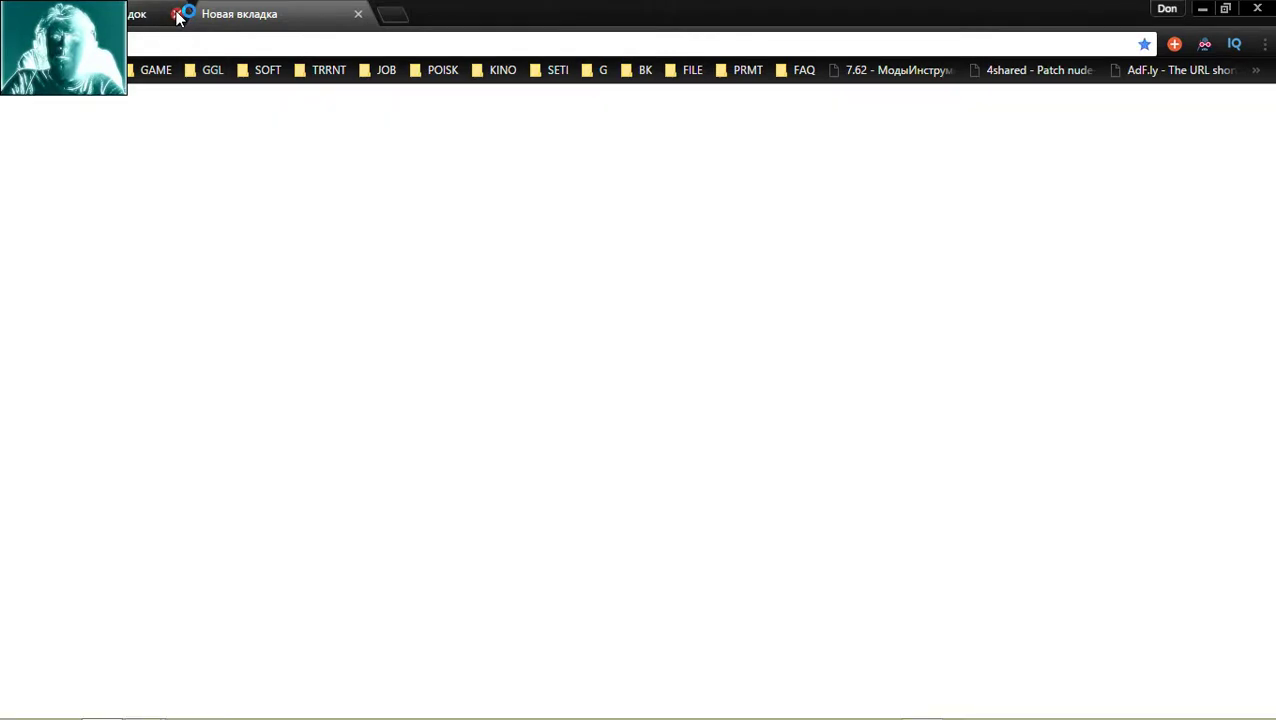
{"action": "left_click", "coordinate": [177, 15]}
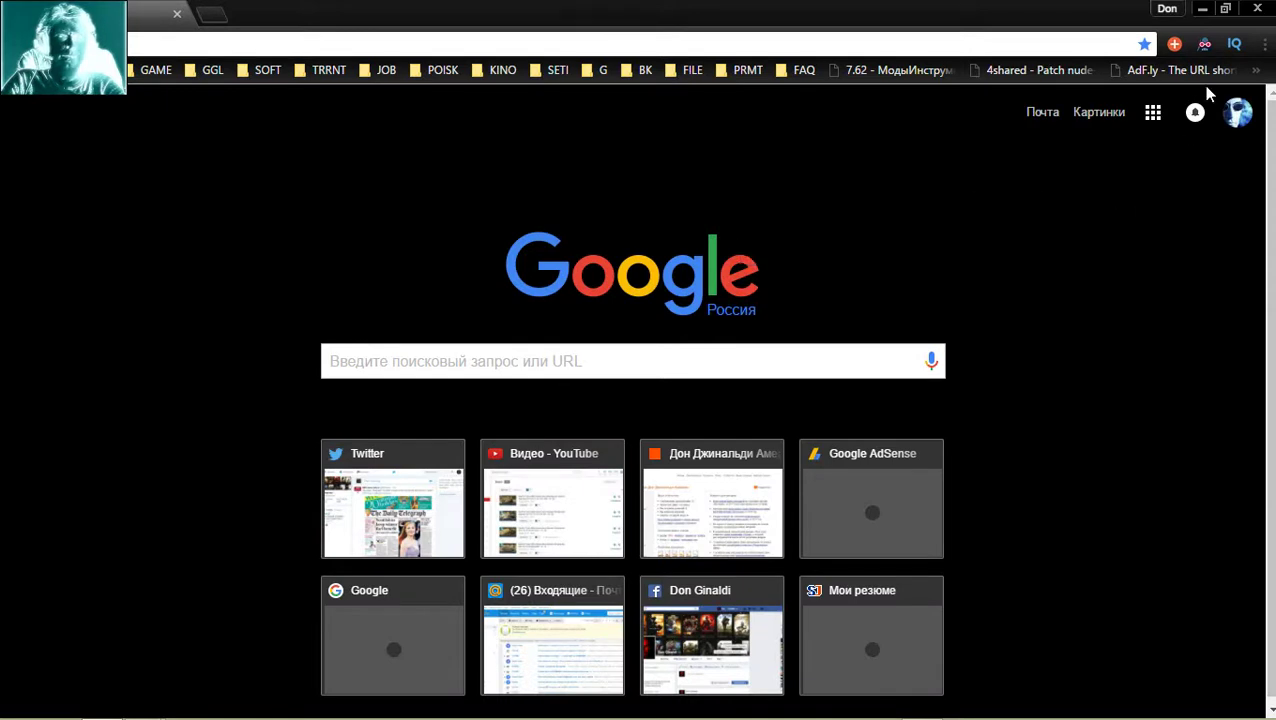
- Open Chrome's bookmark manager (Диспетчер закладок) from the new tab page
{"action": "left_click", "coordinate": [1266, 53]}
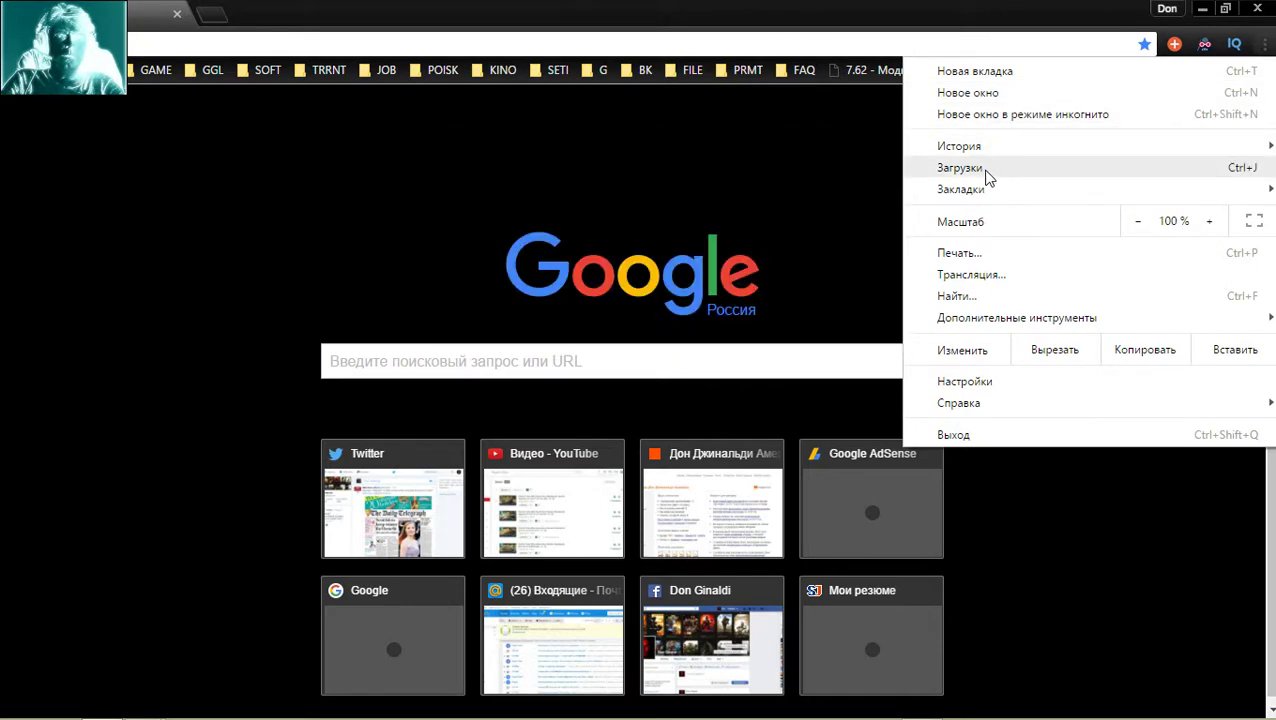
{"action": "mouse_move", "coordinate": [982, 196]}
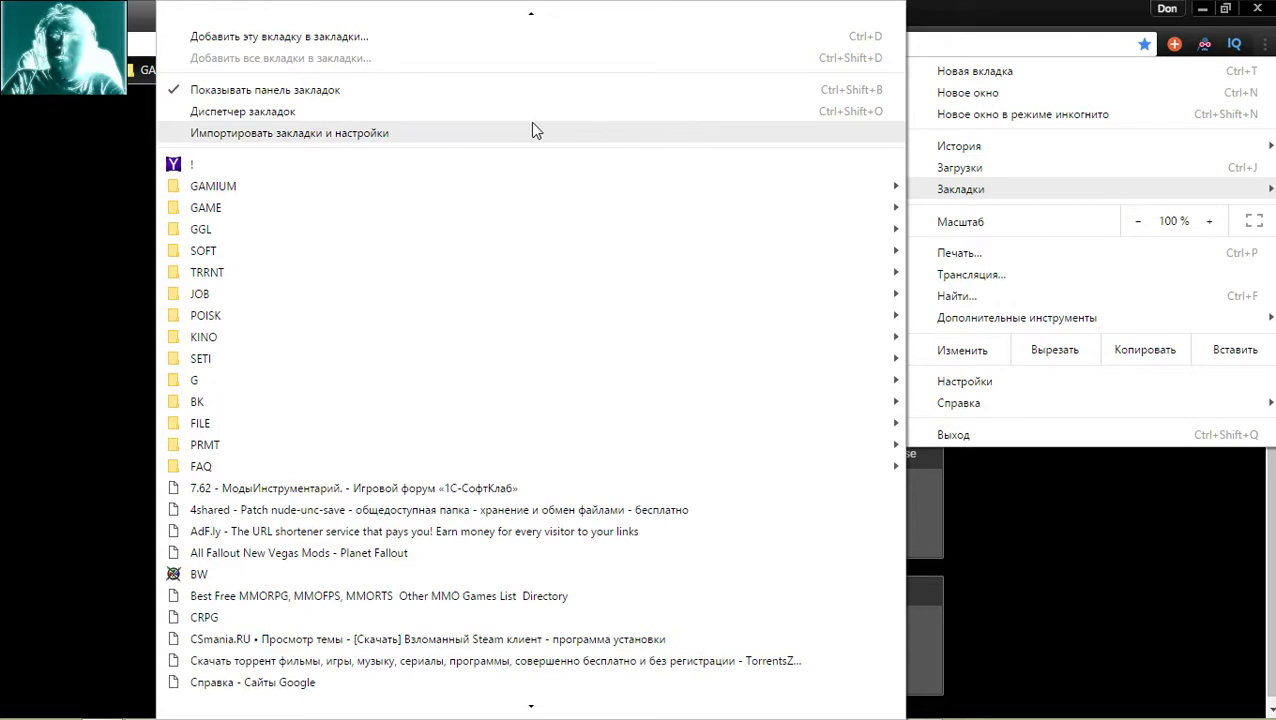
{"action": "left_click", "coordinate": [295, 116]}
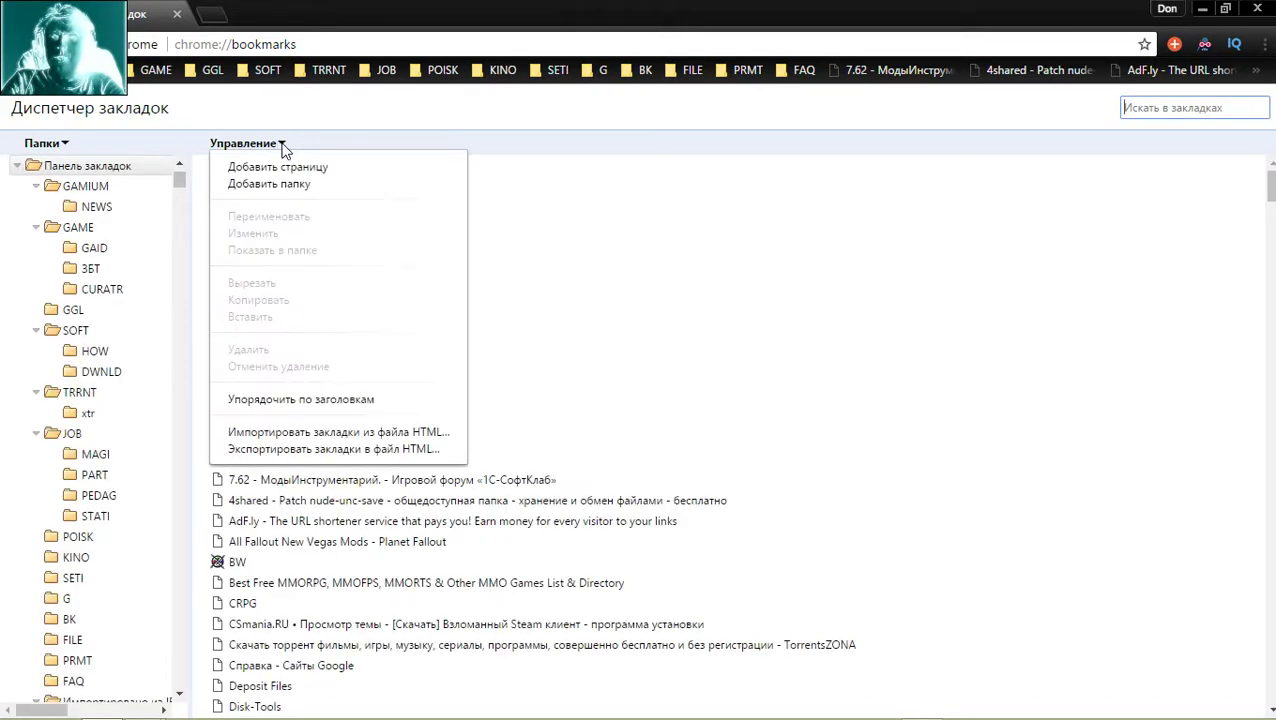
- Start exporting the bookmarks to an HTML file in the Документы folder, but cancel the save
{"action": "left_click", "coordinate": [281, 146]}
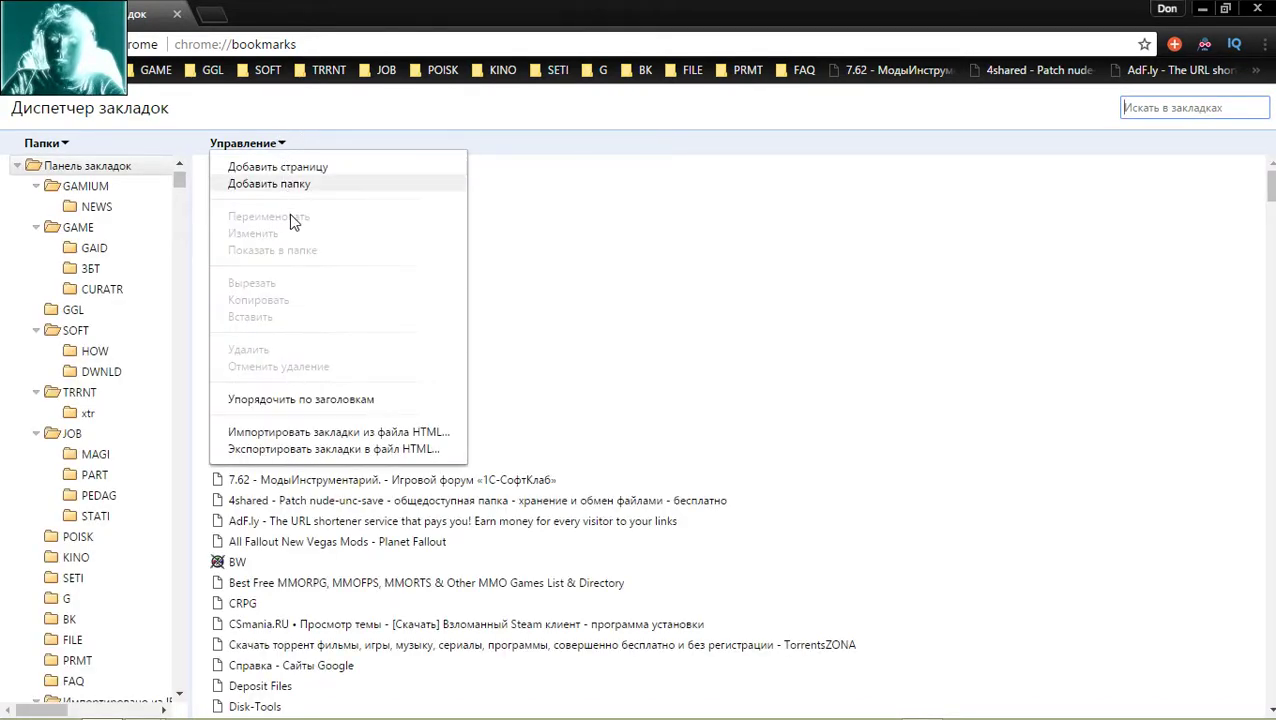
{"action": "left_click", "coordinate": [347, 452]}
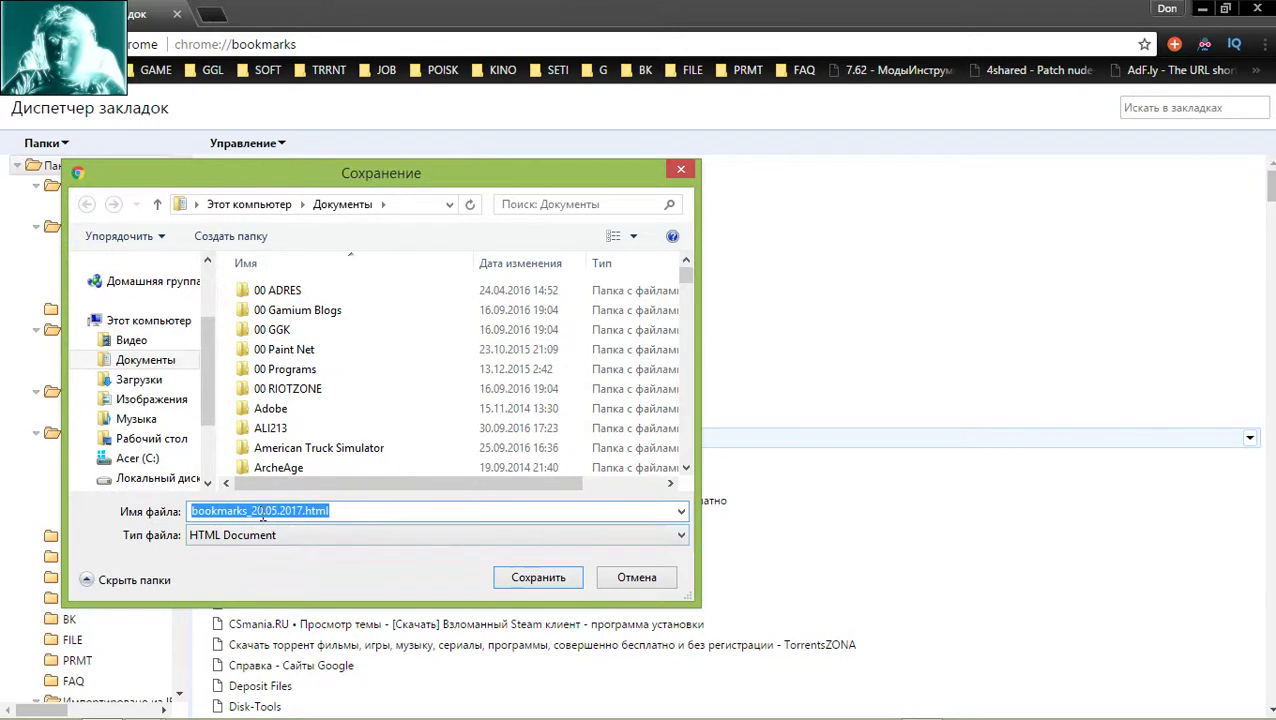
{"action": "left_click", "coordinate": [262, 511]}
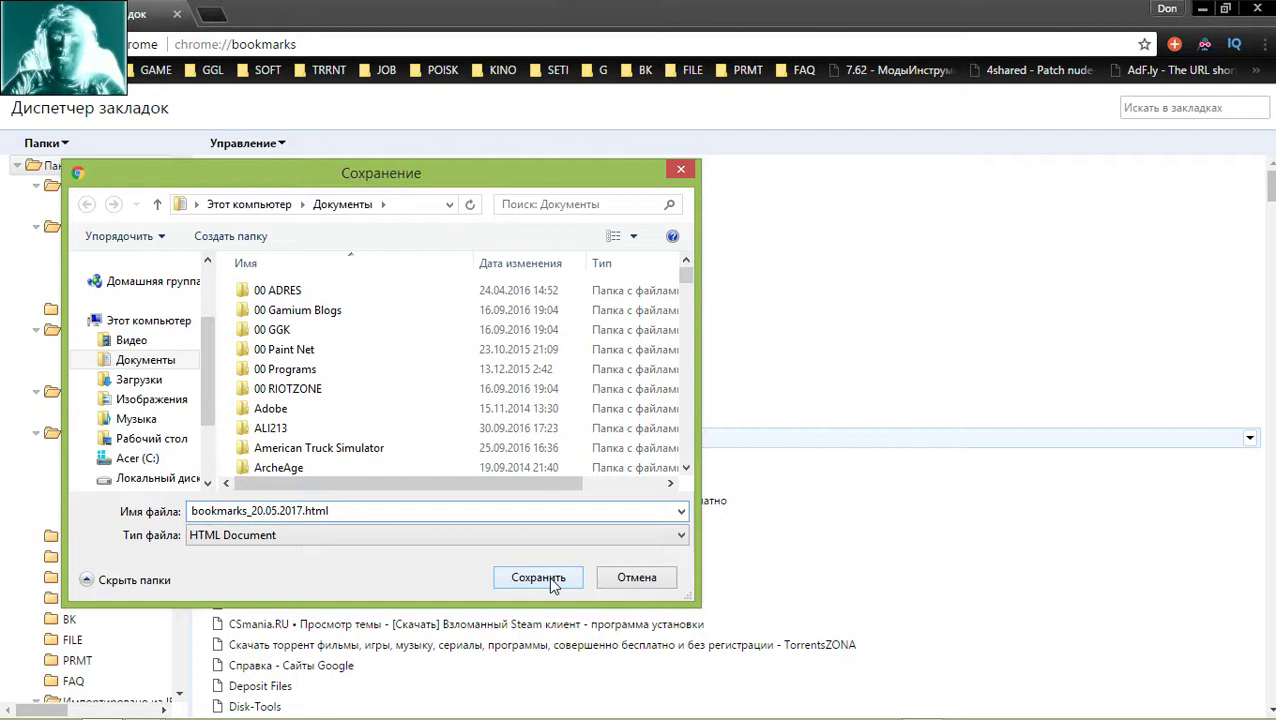
{"action": "left_click", "coordinate": [674, 169]}
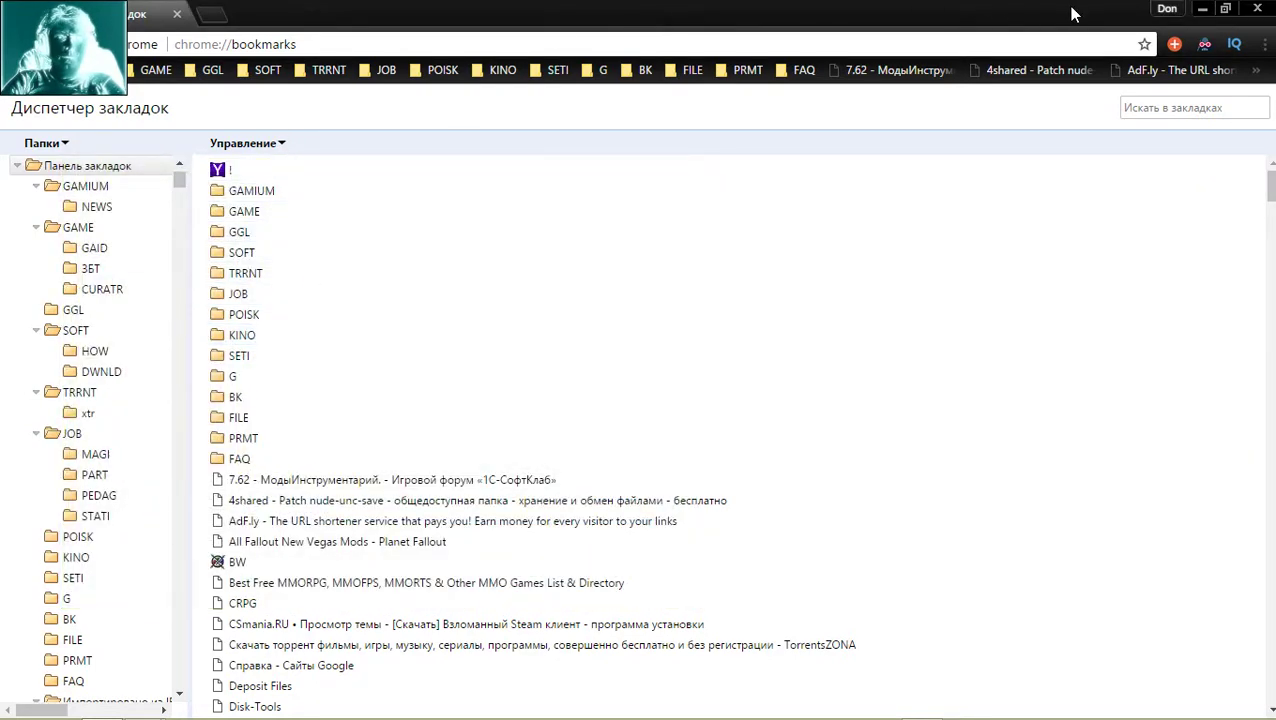
- Close Chrome and the File Explorer window showing the Default folder to return to the desktop
{"action": "left_click", "coordinate": [1257, 8]}
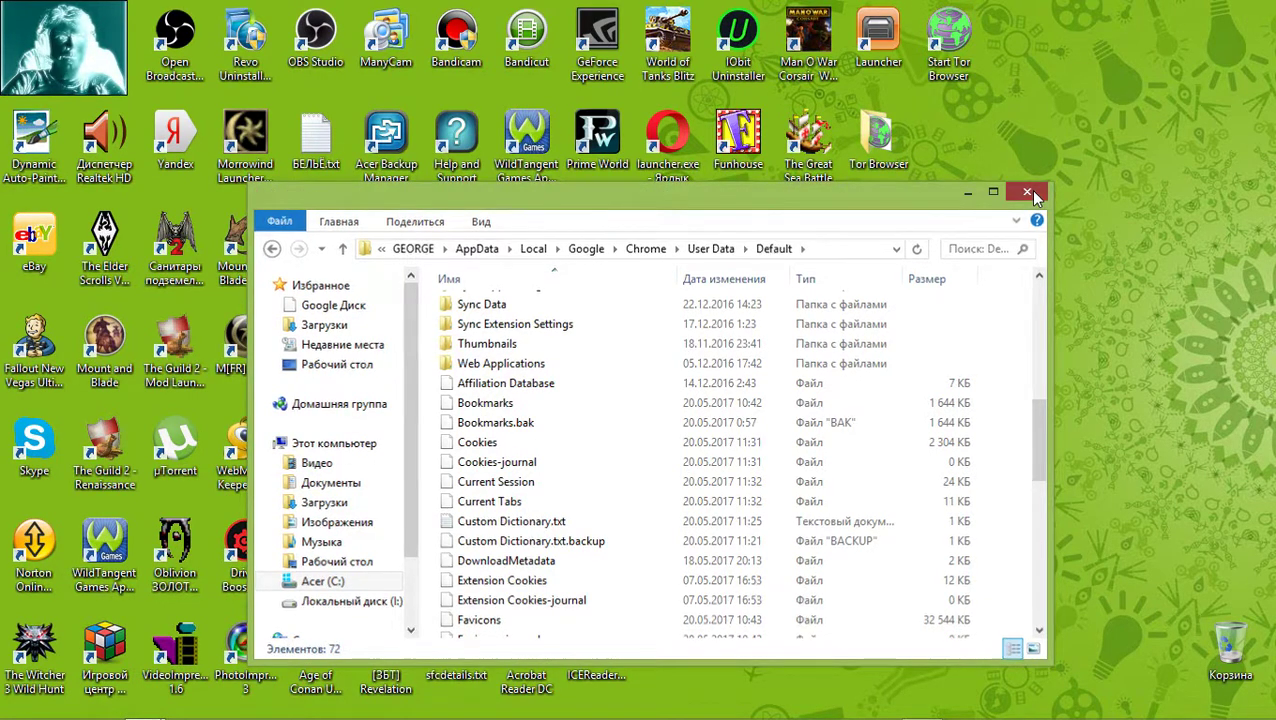
{"action": "left_click", "coordinate": [1030, 189]}
{"action": "double_click", "coordinate": [597, 445]}
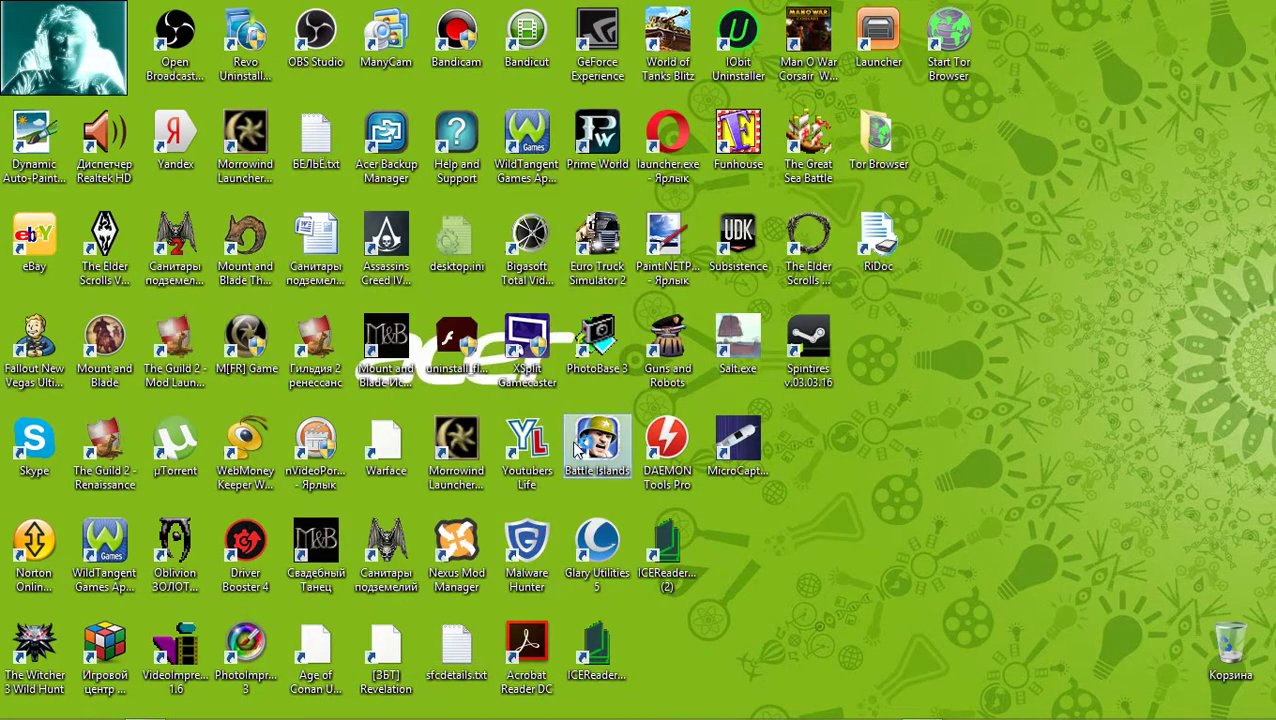